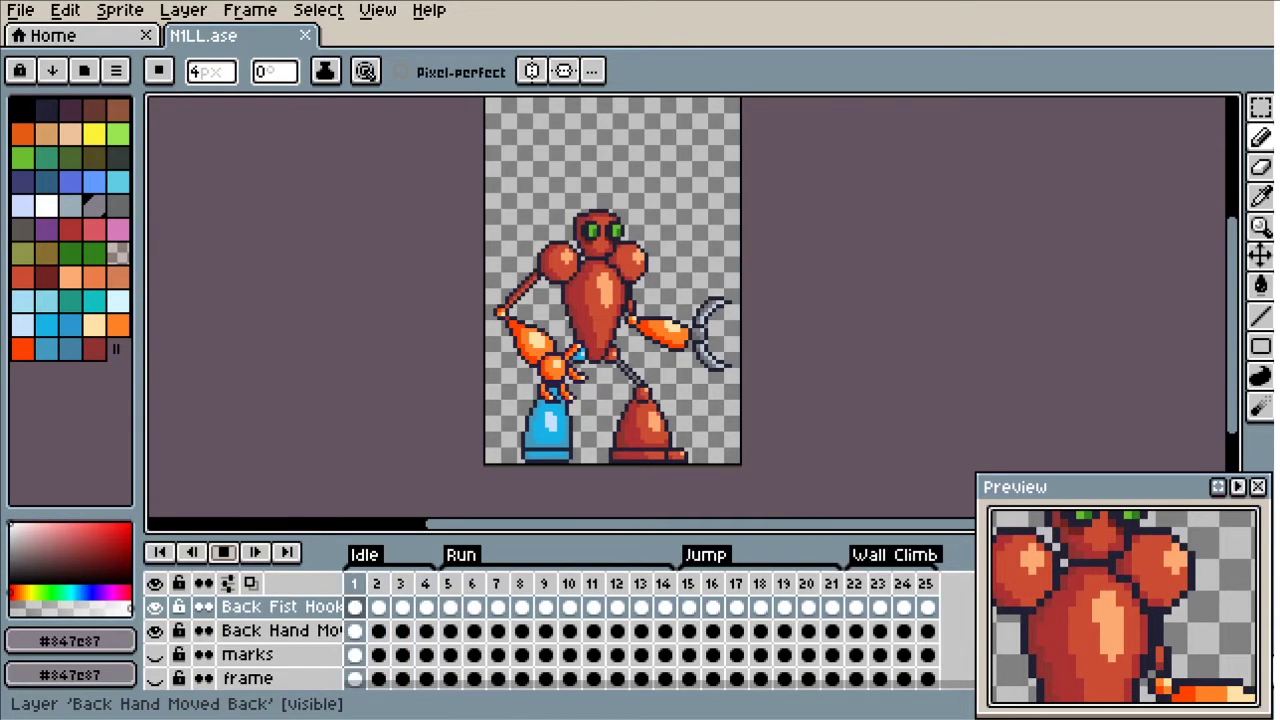
# - Play back the robot sprite's animation and inspect its movement through the Run, Jump and Wall Climb frames
pyautogui.click(449, 590)
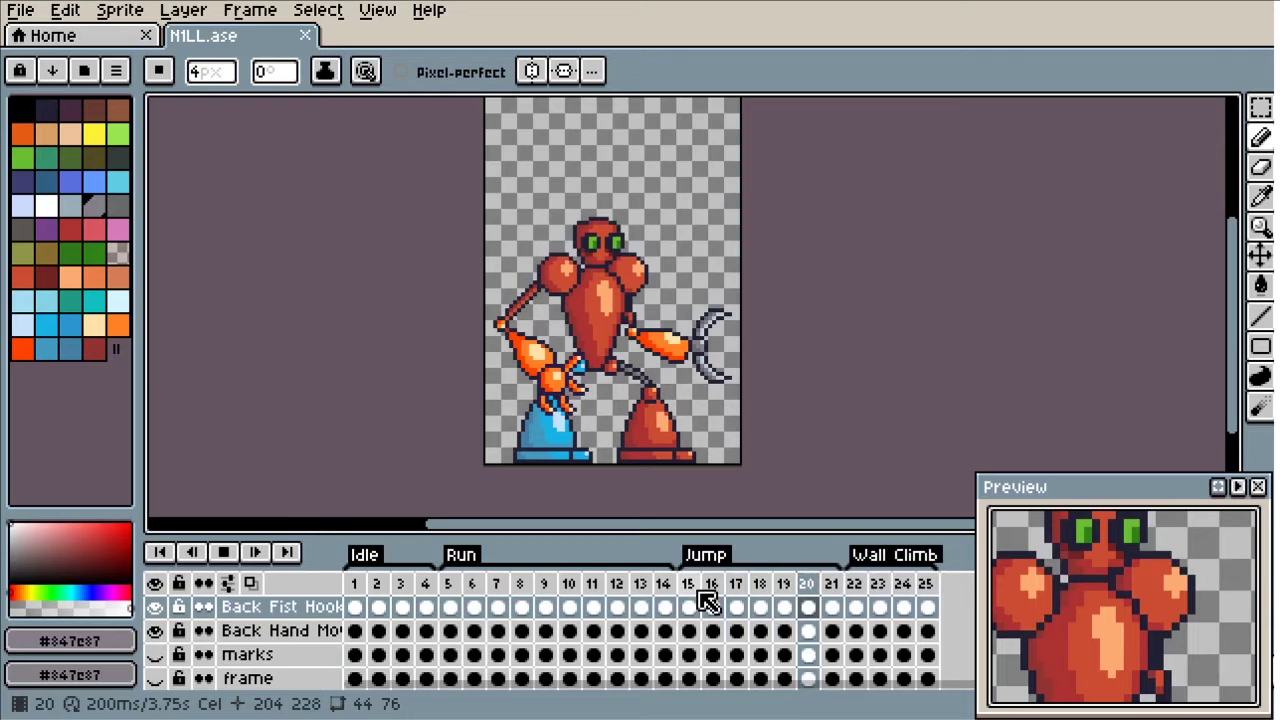
pyautogui.click(856, 607)
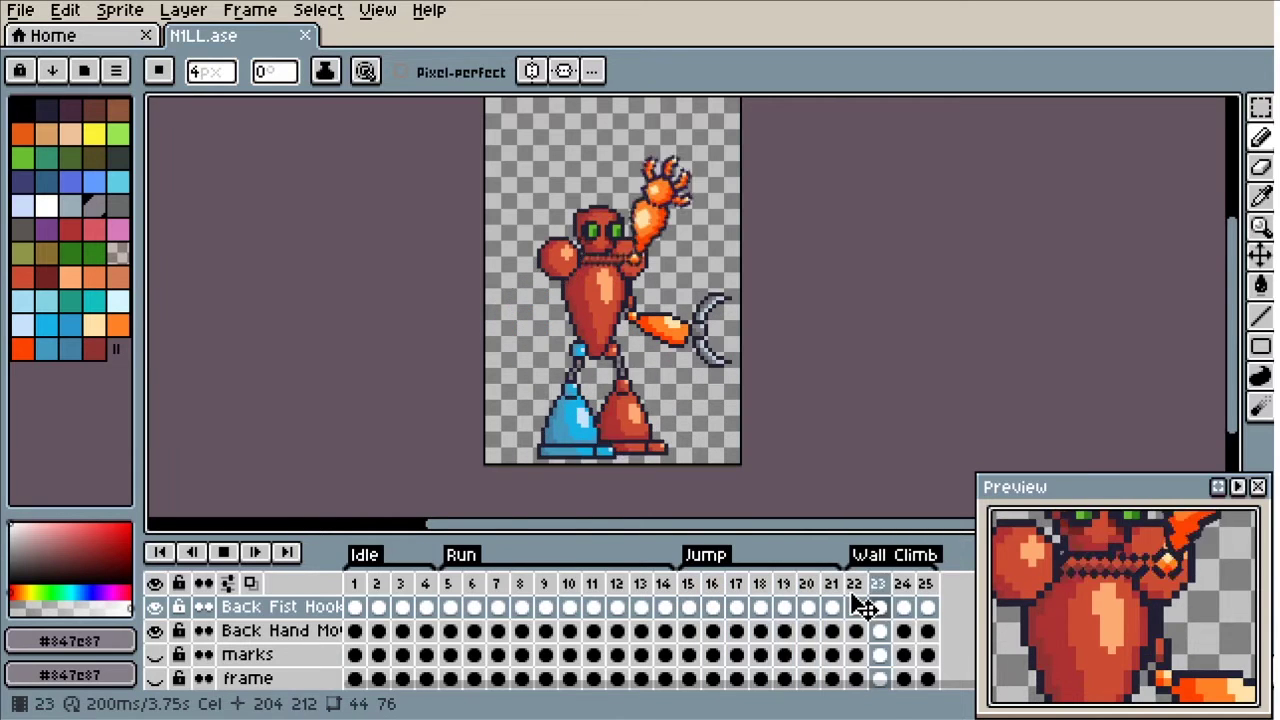
pyautogui.scroll(-2, 772, 282)
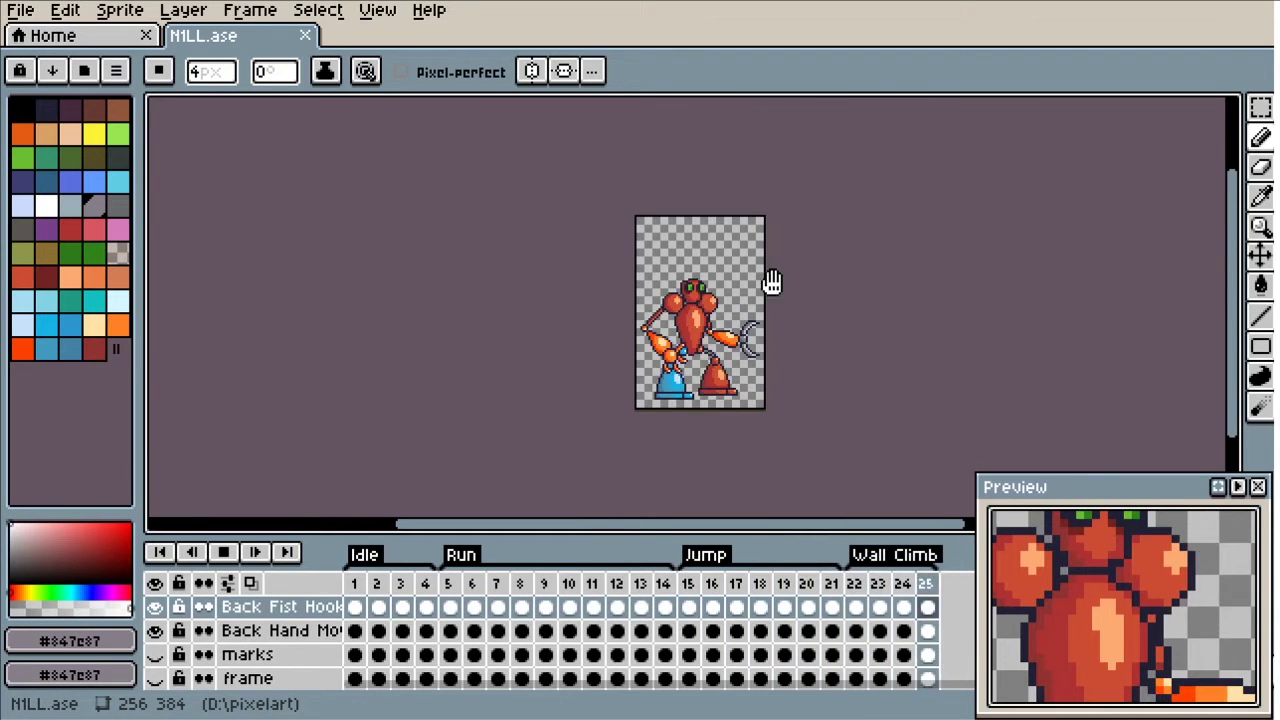
pyautogui.scroll(1, 772, 282)
pyautogui.scroll(1, 763, 143)
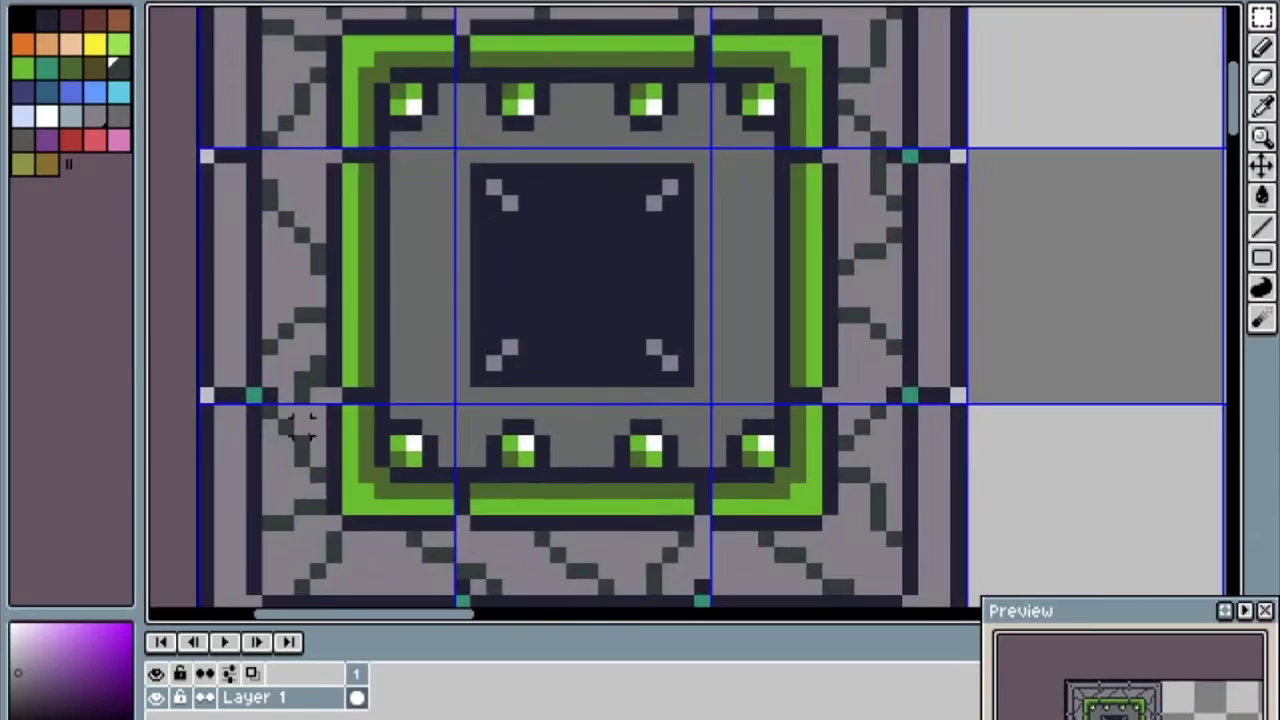
# - Draw a short dark crack with the pencil in the grey stone band near the tile's lower-right grid line
pyautogui.scroll(-2, 811, 324)
pyautogui.scroll(2, 862, 357)
pyautogui.keyDown('alt'); pyautogui.click(814, 437); pyautogui.keyUp('alt')
pyautogui.keyDown('alt'); pyautogui.click(814, 425); pyautogui.keyUp('alt')
pyautogui.press('b')
pyautogui.moveTo(814, 423); pyautogui.dragTo(835, 400, button='right')
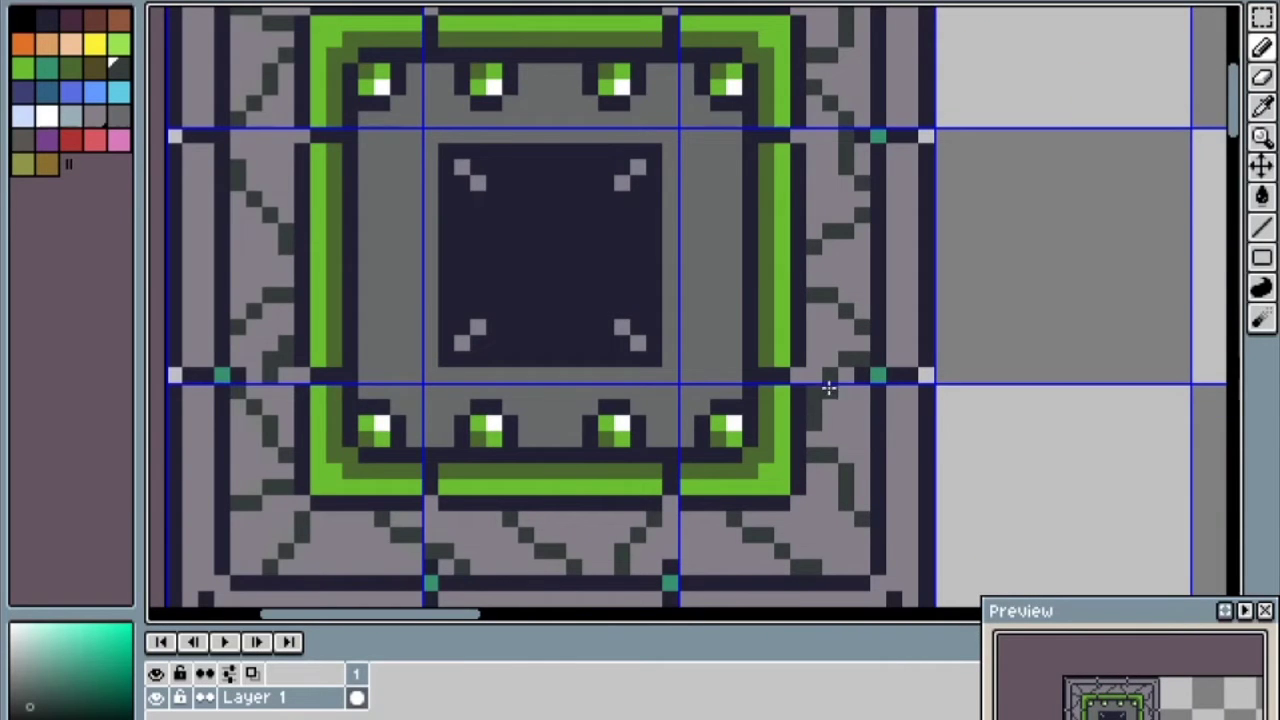
pyautogui.scroll(-2, 829, 388)
pyautogui.scroll(3, 551, 436)
pyautogui.scroll(-3, 512, 284)
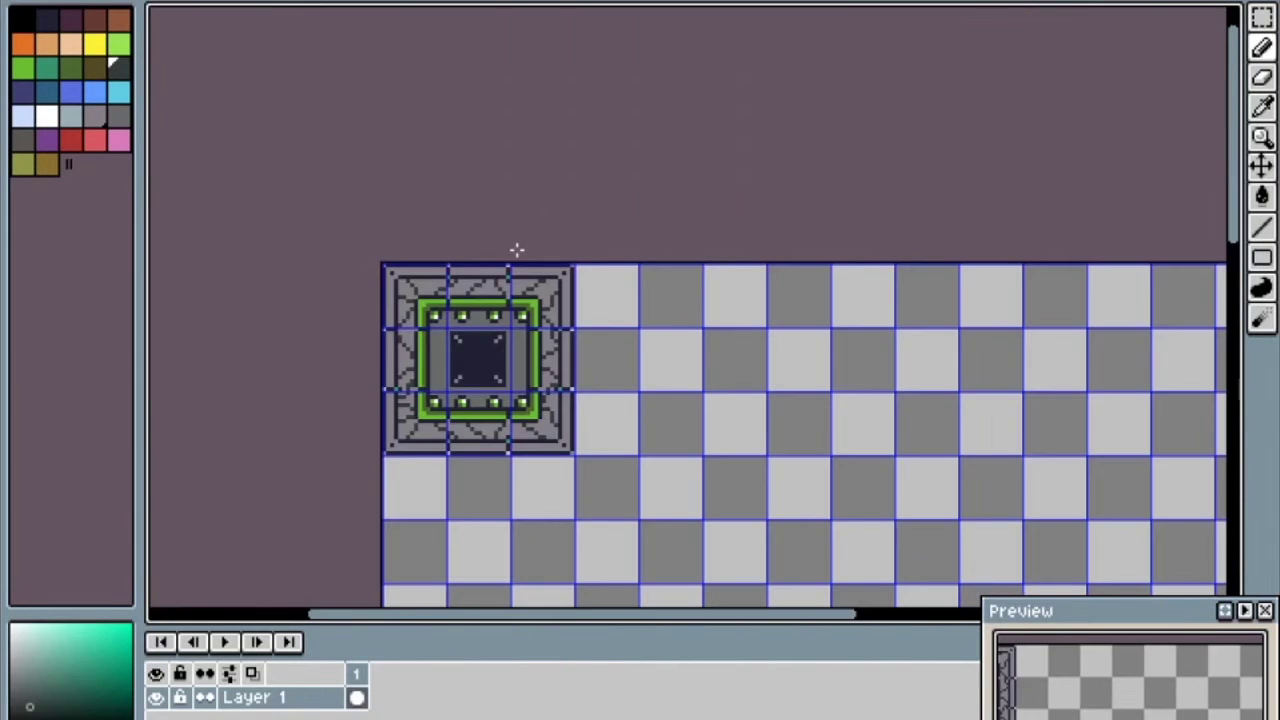
# - Copy the upper row's two middle gems, rotate the copy 90° counterclockwise and place gem pairs along both inner sides
pyautogui.scroll(3, 514, 249)
pyautogui.scroll(-1, 323, 220)
pyautogui.scroll(1, 505, 305)
pyautogui.scroll(-2, 505, 305)
pyautogui.scroll(3, 436, 242)
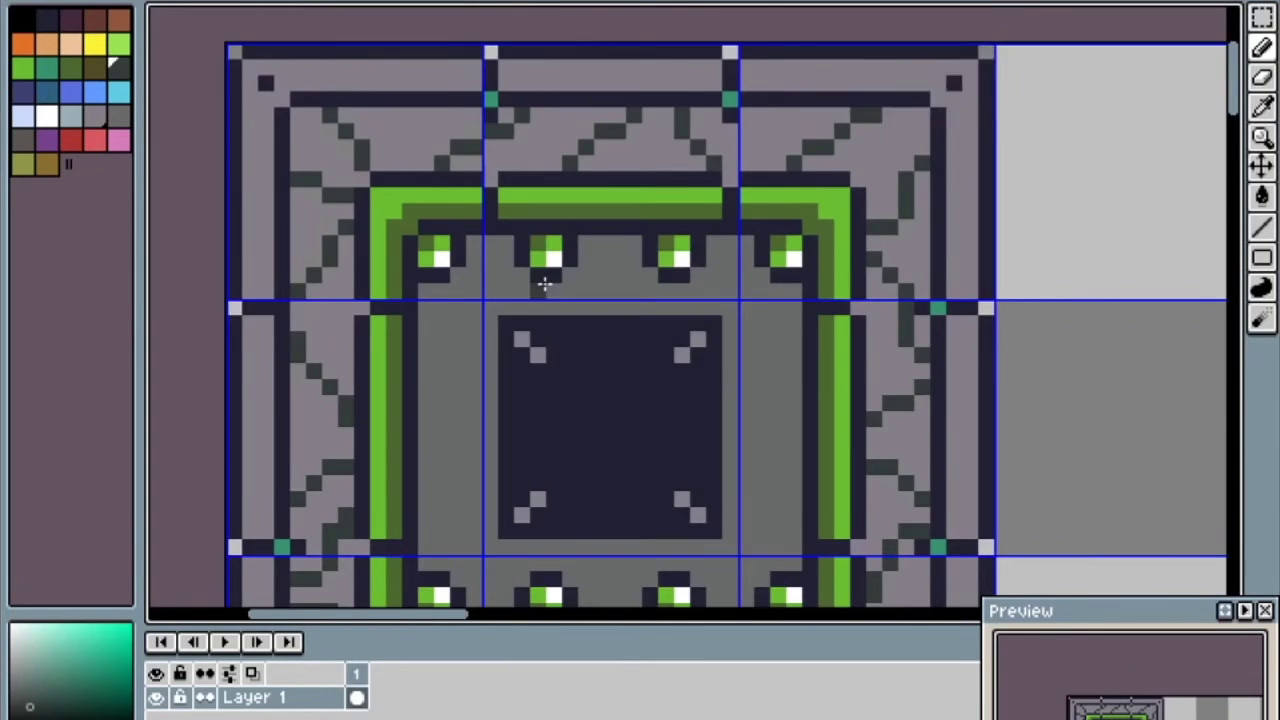
pyautogui.click(1262, 18)
pyautogui.moveTo(516, 243); pyautogui.dragTo(702, 279)
pyautogui.click(62, 2)
pyautogui.click(87, 44)
pyautogui.click(62, 2)
pyautogui.moveTo(230, 214)
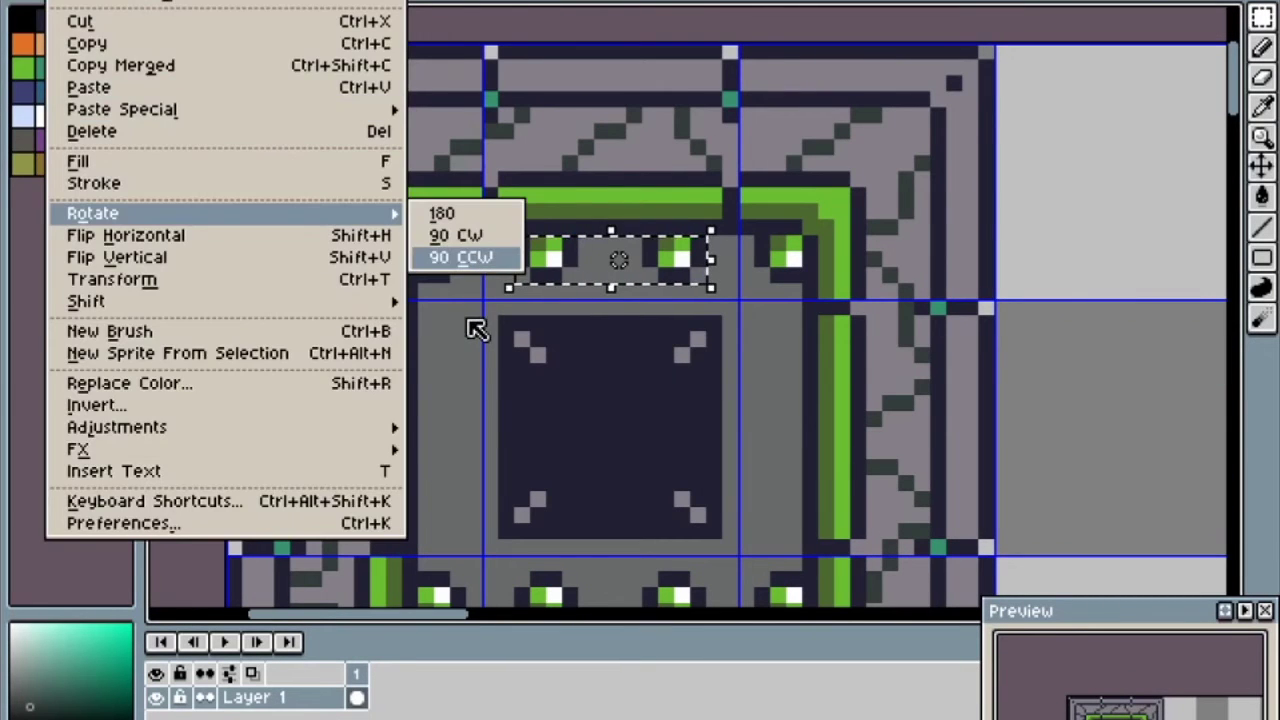
pyautogui.click(460, 257)
pyautogui.scroll(-3, 450, 400)
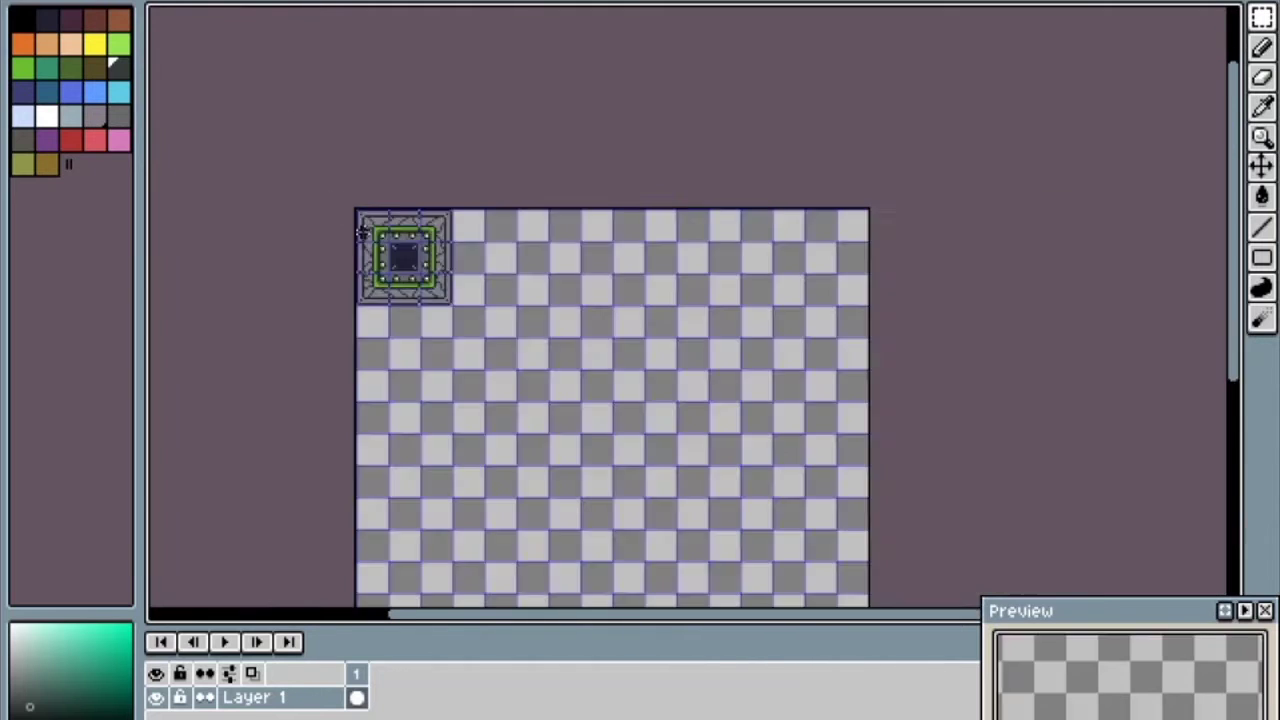
# - Scatter single white pixels along the tile's outer grey border on all four sides
pyautogui.scroll(2, 364, 232)
pyautogui.click(77, 137)
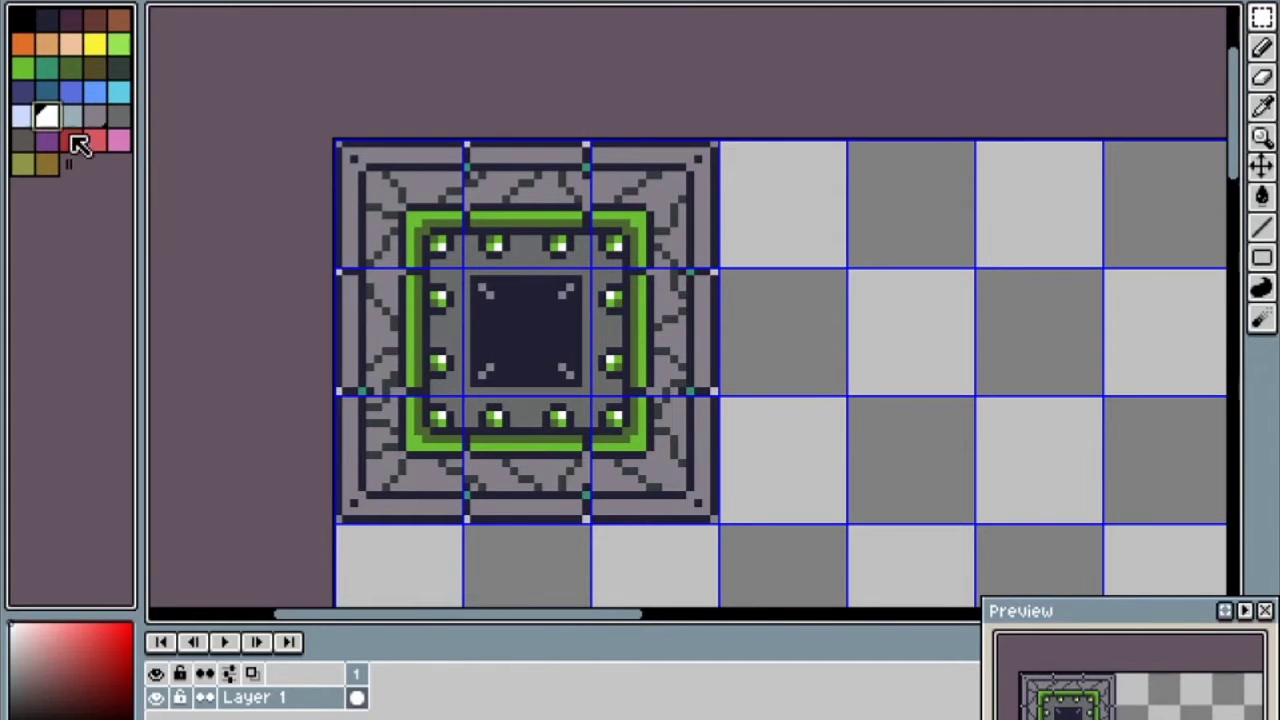
pyautogui.scroll(1, 566, 486)
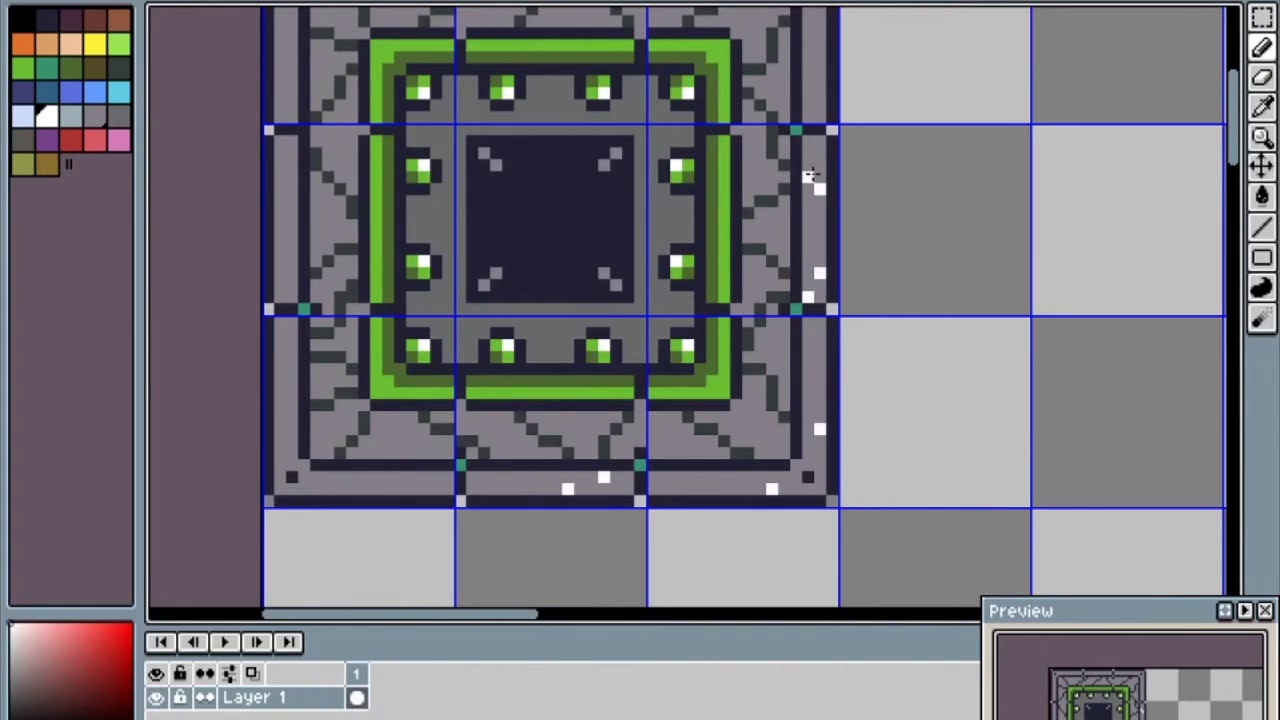
pyautogui.scroll(1, 811, 176)
pyautogui.scroll(-3, 340, 250)
pyautogui.scroll(2, 274, 397)
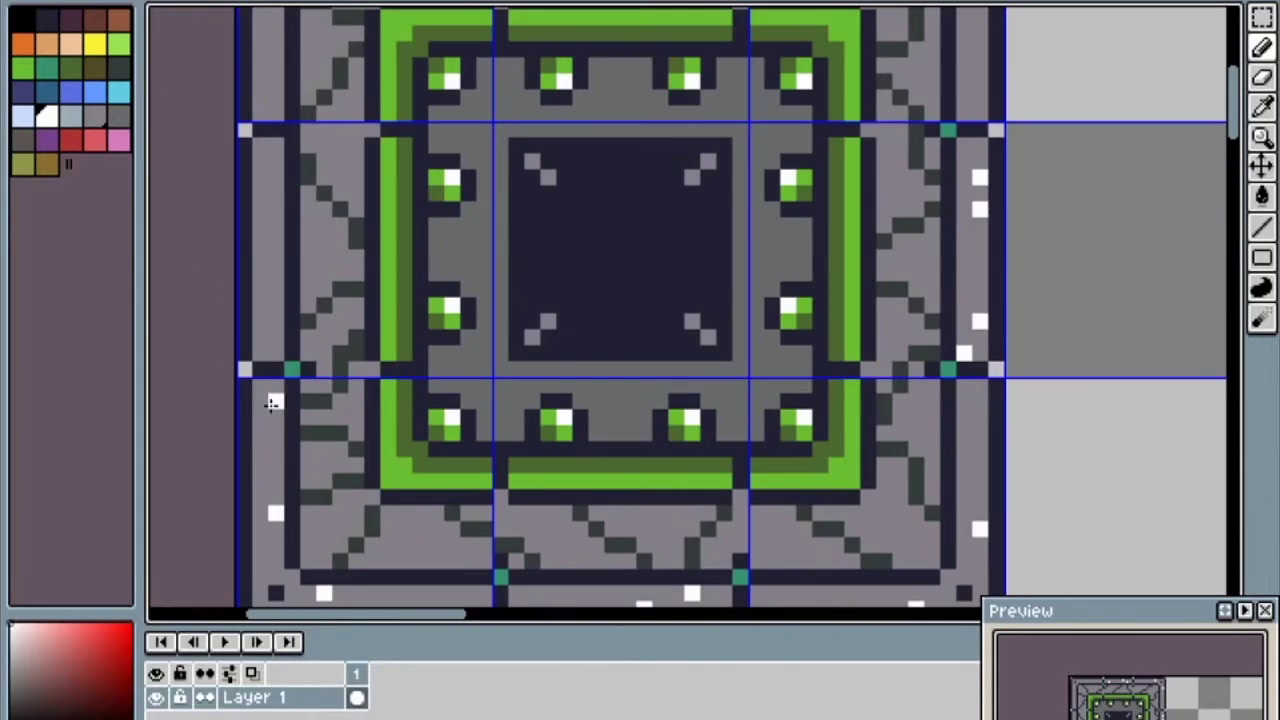
pyautogui.scroll(-2, 245, 390)
pyautogui.scroll(1, 279, 451)
pyautogui.click(266, 236)
pyautogui.scroll(-2, 266, 236)
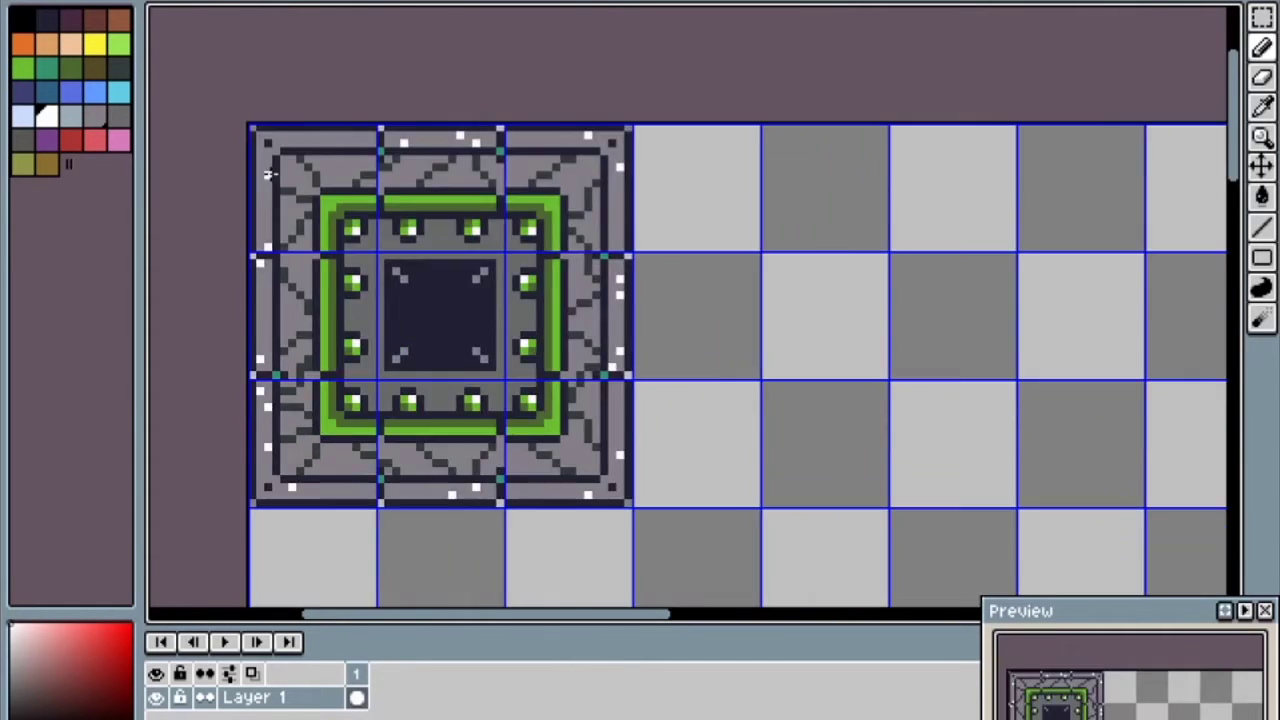
# - Repaint the white speckles on the outer border in dark red, one pixel at a time
pyautogui.scroll(1, 268, 172)
pyautogui.scroll(-1, 343, 165)
pyautogui.click(74, 141)
pyautogui.scroll(2, 333, 500)
pyautogui.click(352, 457)
pyautogui.click(316, 397)
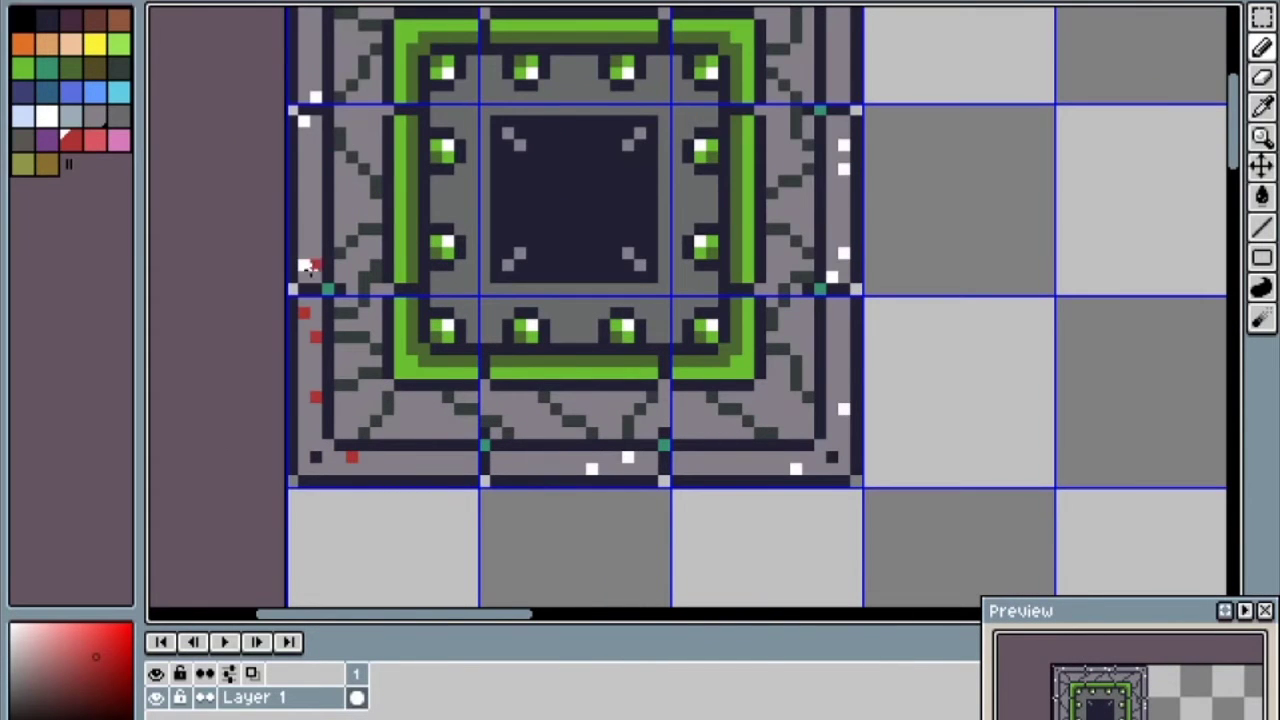
pyautogui.scroll(1, 838, 408)
pyautogui.scroll(-1, 280, 243)
pyautogui.scroll(1, 271, 120)
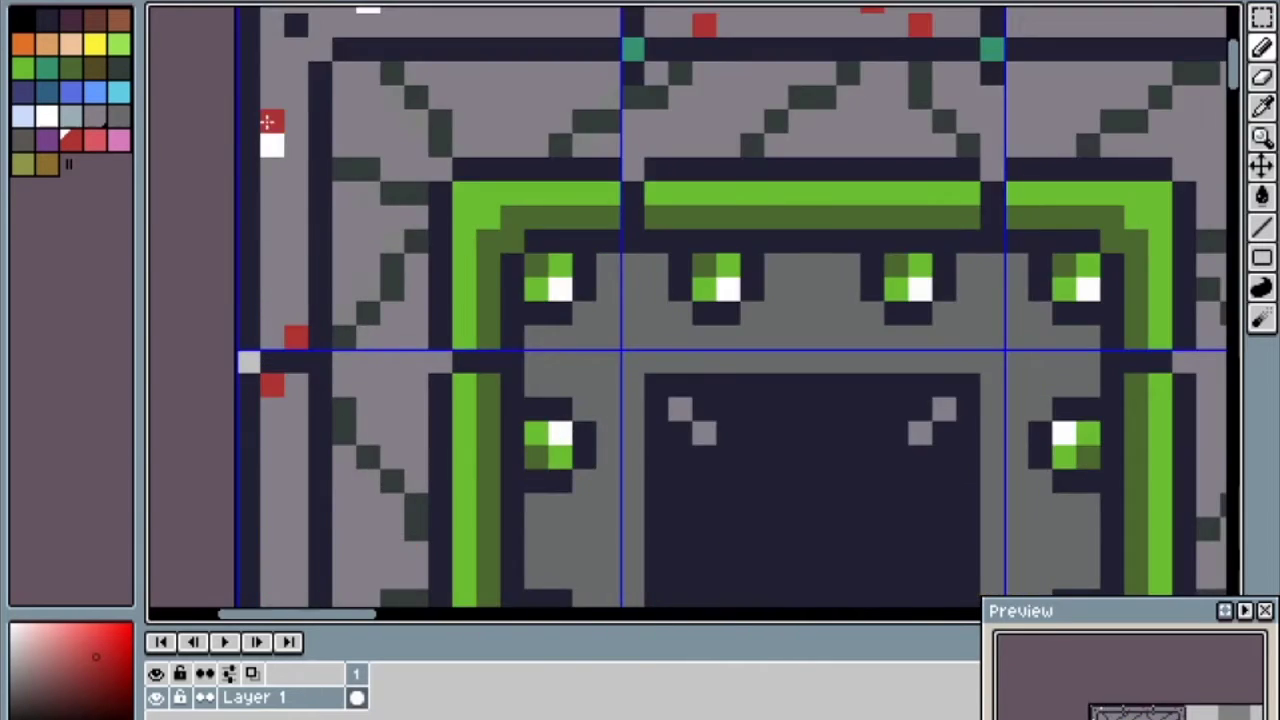
pyautogui.scroll(-2, 296, 190)
pyautogui.scroll(1, 296, 190)
pyautogui.scroll(-1, 318, 412)
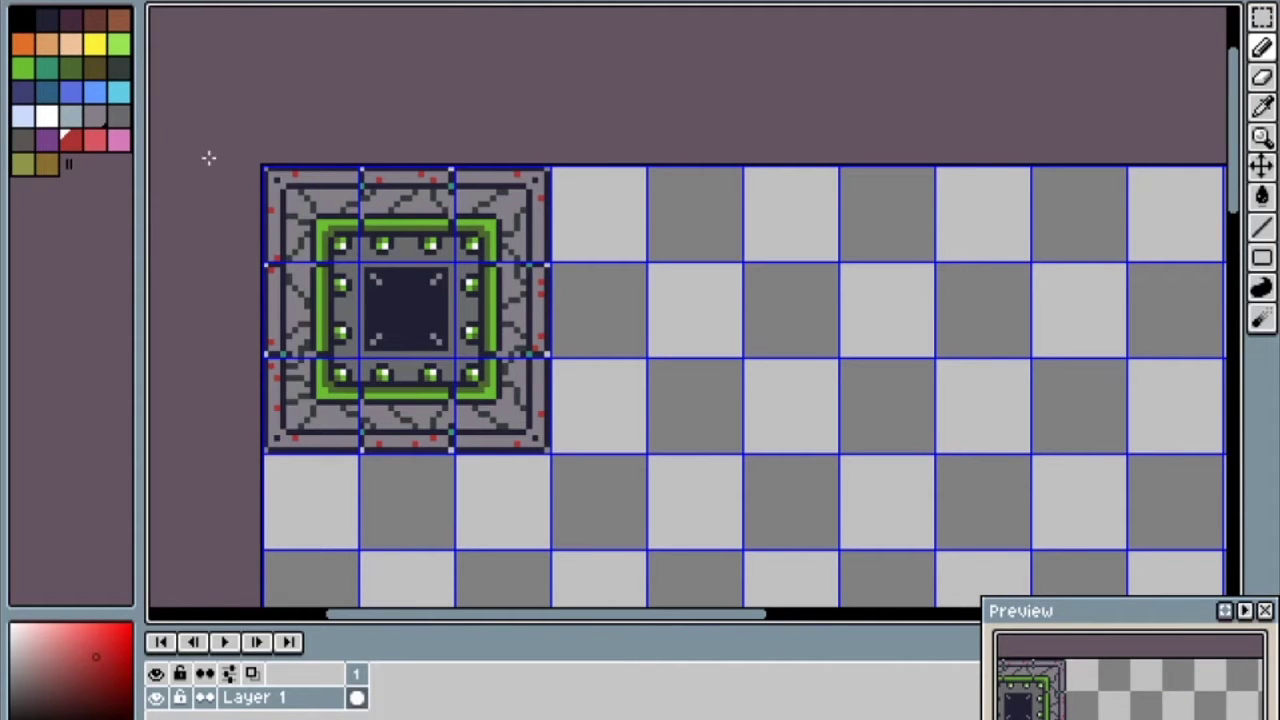
# - Recolour the outer border green and the stone band teal, and mix pale yellow #faf59b for the border speckles
pyautogui.scroll(1, 362, 155)
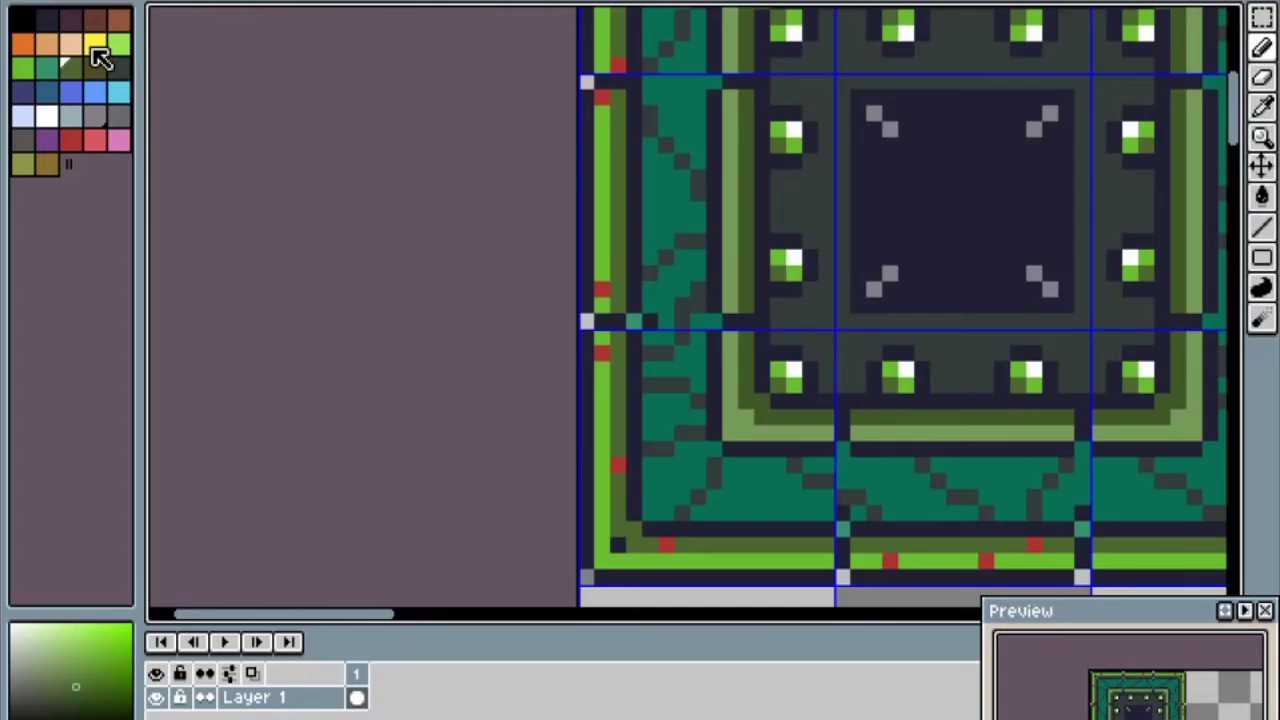
pyautogui.scroll(1, 629, 406)
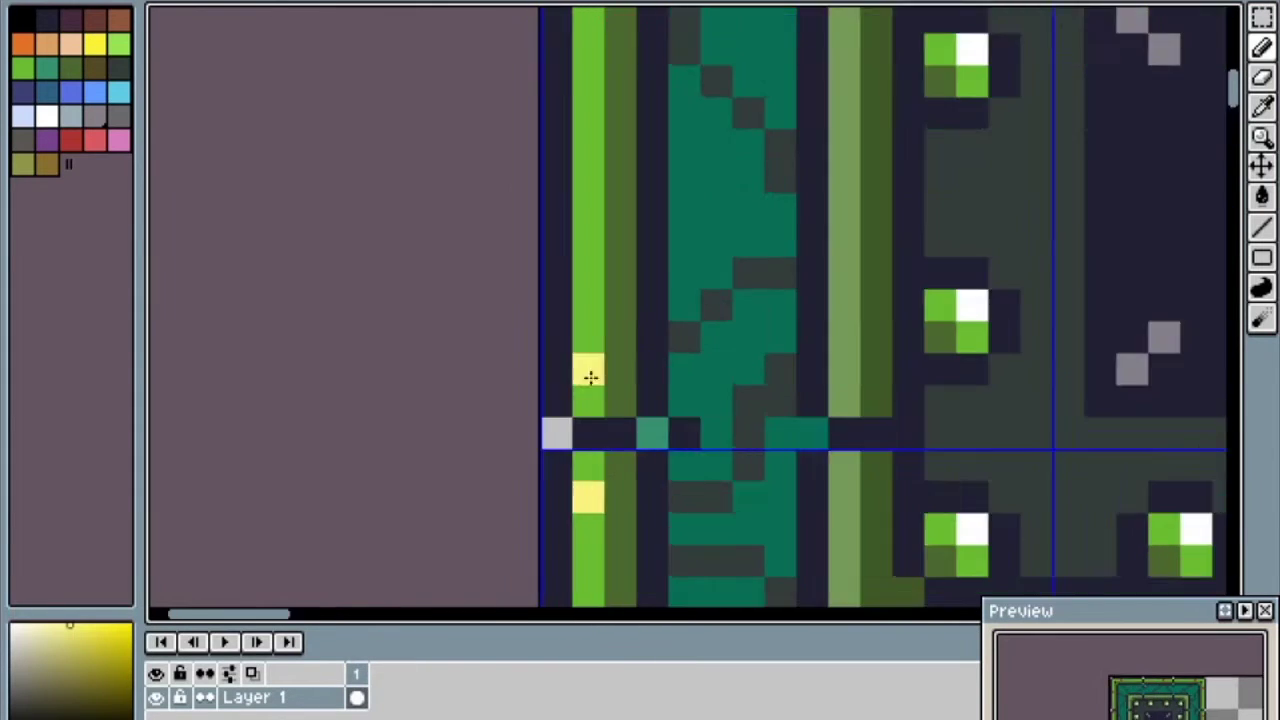
pyautogui.scroll(-1, 543, 257)
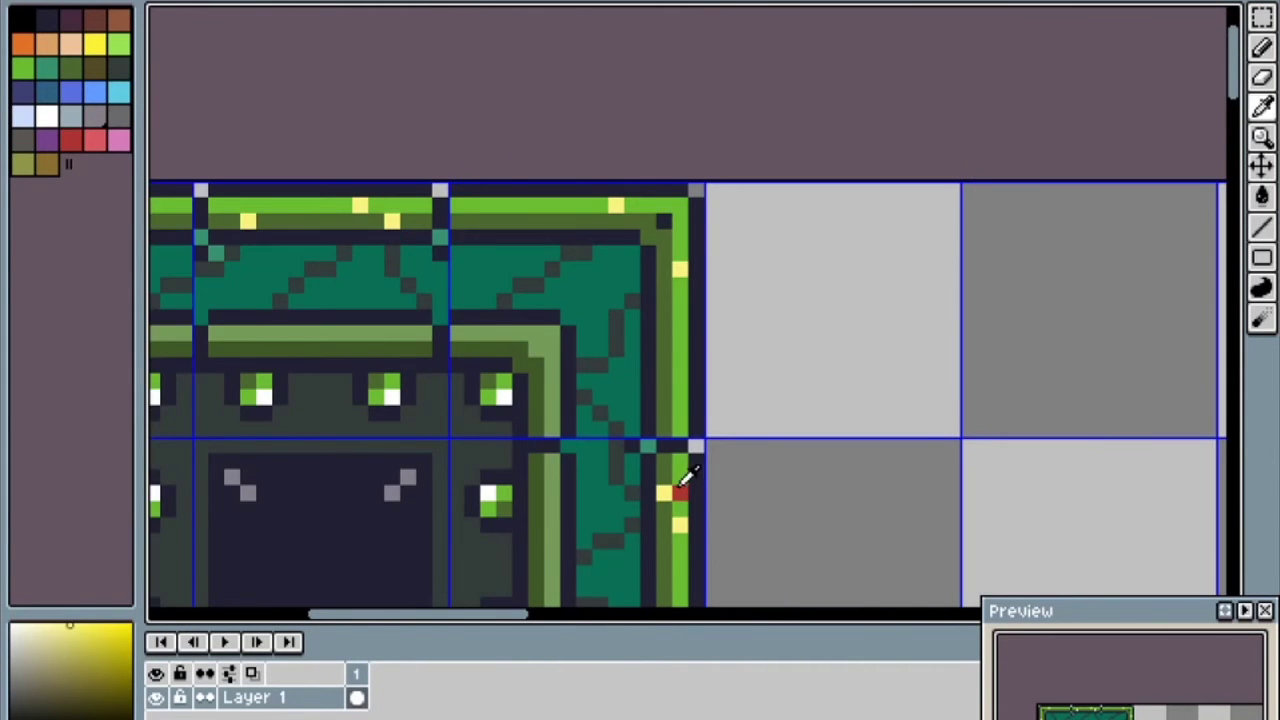
# - Repaint the red speckles along the green outer border in pale yellow
pyautogui.keyDown('alt'); pyautogui.click(680, 488); pyautogui.keyUp('alt')
pyautogui.scroll(-2, 664, 460)
pyautogui.scroll(3, 668, 515)
pyautogui.scroll(-3, 655, 350)
pyautogui.scroll(3, 650, 495)
pyautogui.keyDown('alt'); pyautogui.click(673, 269); pyautogui.keyUp('alt')
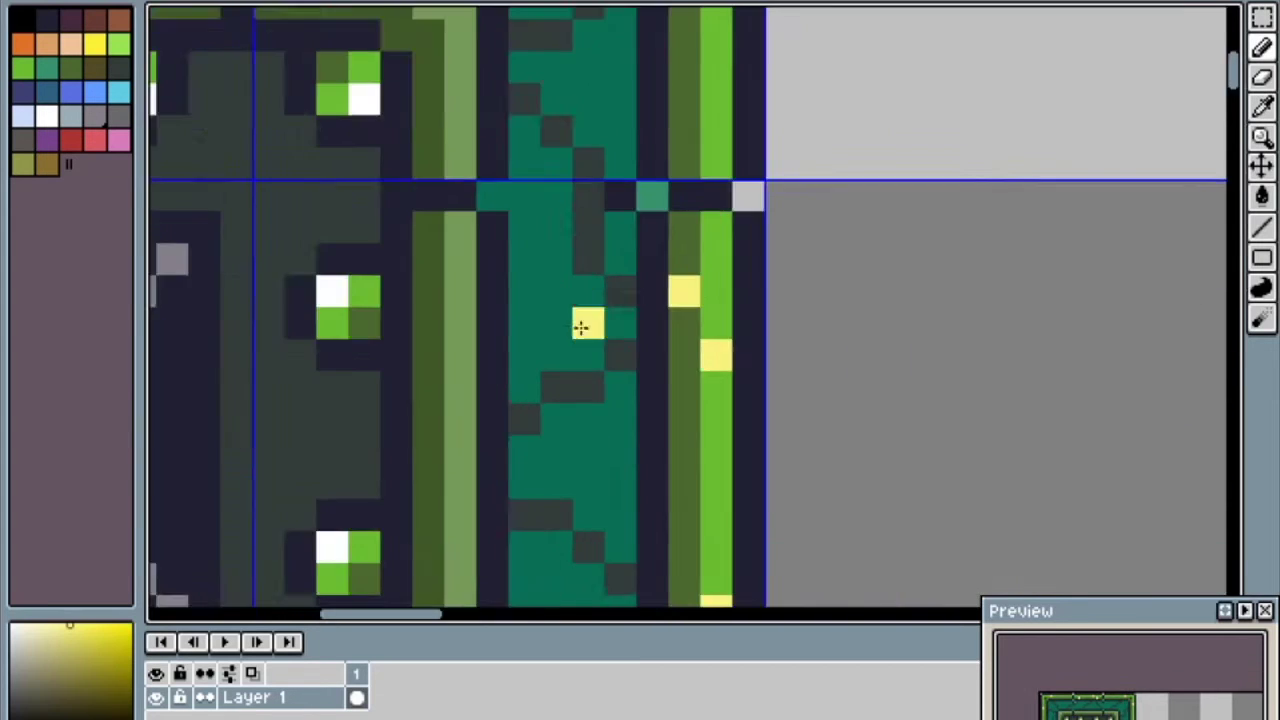
pyautogui.scroll(-1, 580, 323)
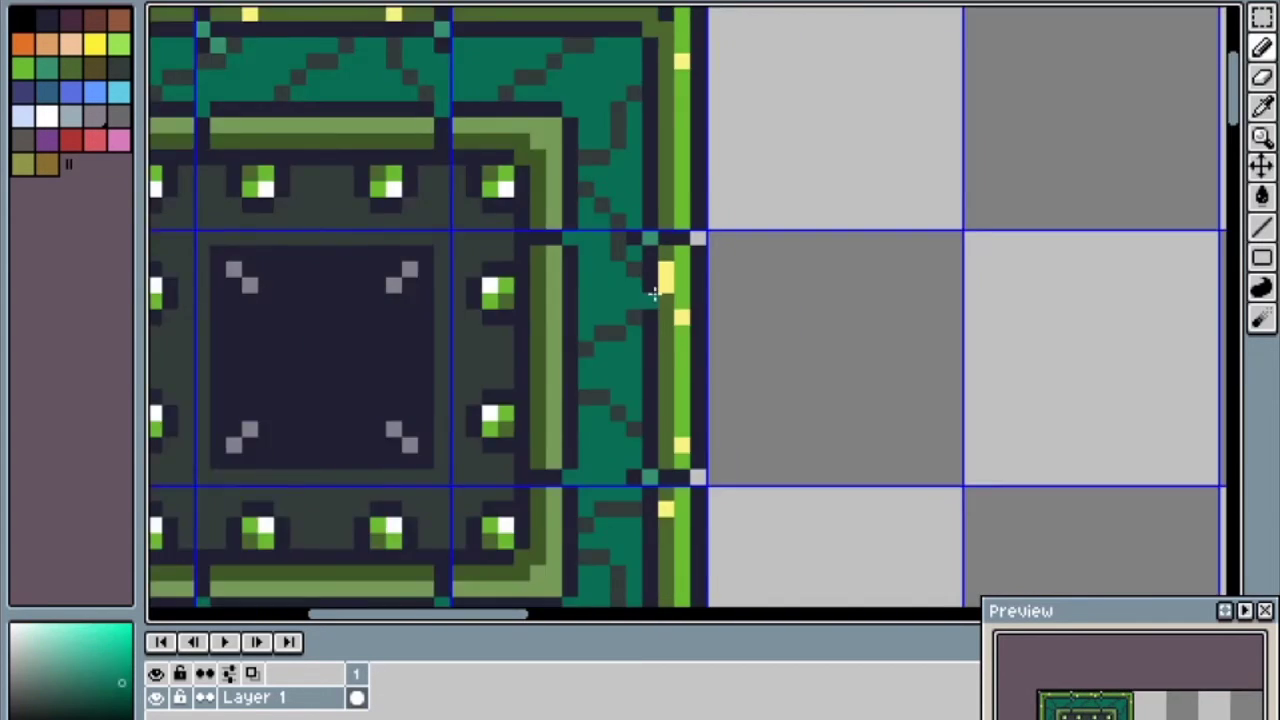
pyautogui.scroll(1, 551, 413)
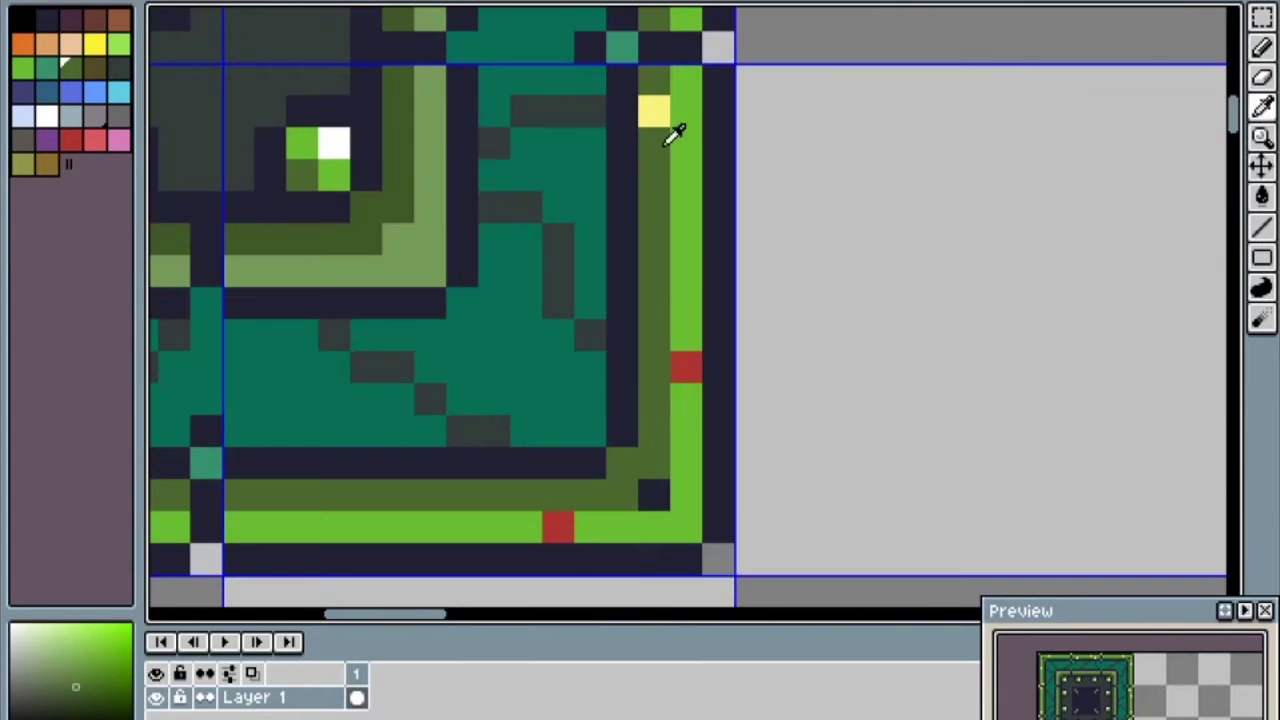
pyautogui.scroll(-2, 243, 83)
pyautogui.scroll(2, 191, 552)
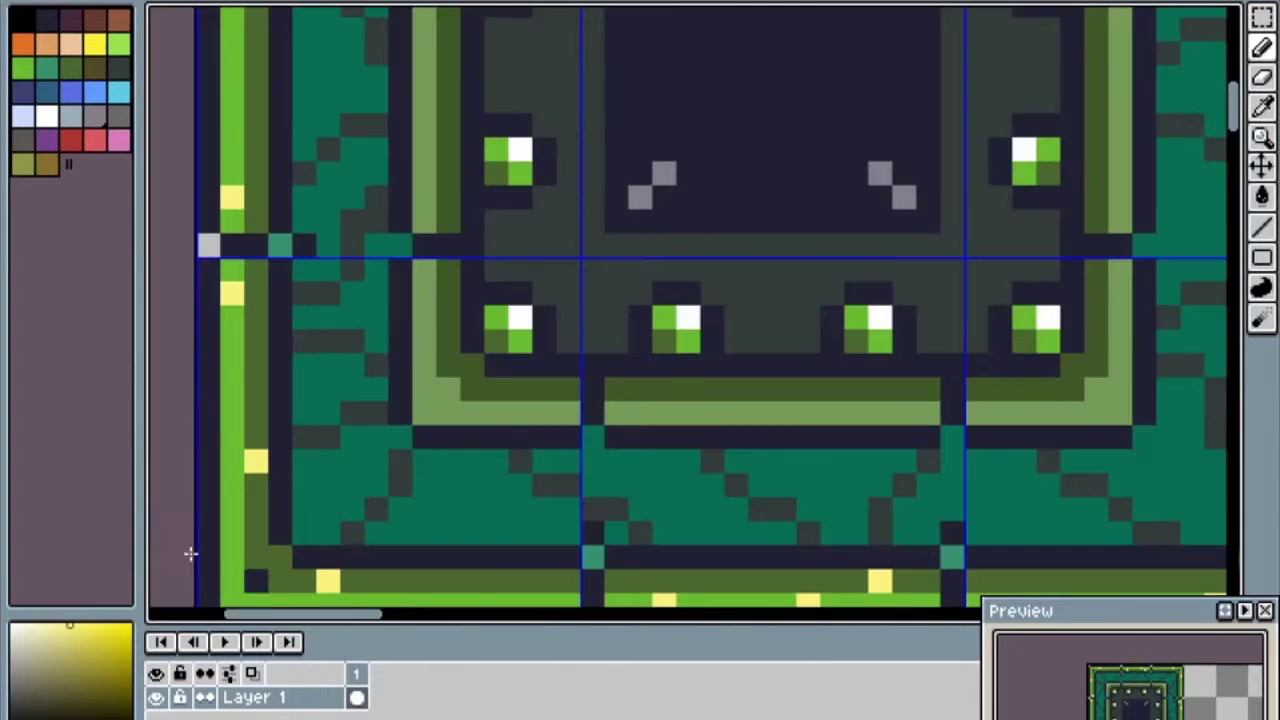
# - Round off the tile's outer corners with dark navy outline pixels
pyautogui.scroll(-1, 825, 244)
pyautogui.scroll(-4, 735, 120)
pyautogui.scroll(4, 735, 130)
pyautogui.scroll(-5, 662, 302)
pyautogui.scroll(4, 646, 236)
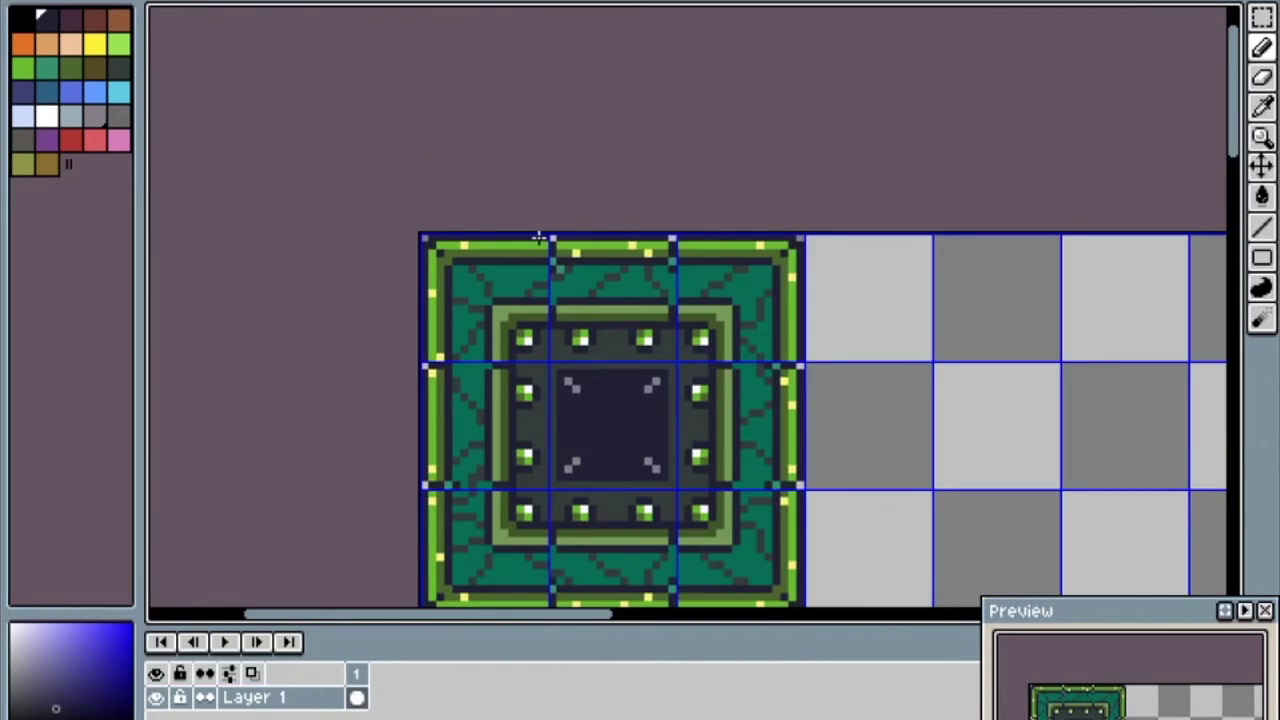
pyautogui.scroll(2, 476, 260)
pyautogui.keyDown('alt'); pyautogui.click(470, 232); pyautogui.keyUp('alt')
pyautogui.click(452, 231)
pyautogui.click(388, 327)
pyautogui.click(788, 231)
pyautogui.click(1044, 231)
pyautogui.click(1108, 295)
# - Paint over the yellow speckles with the border's light and dark greens
pyautogui.scroll(-2, 1090, 290)
pyautogui.scroll(1, 771, 246)
pyautogui.scroll(-2, 765, 260)
pyautogui.scroll(3, 730, 480)
pyautogui.scroll(-2, 620, 480)
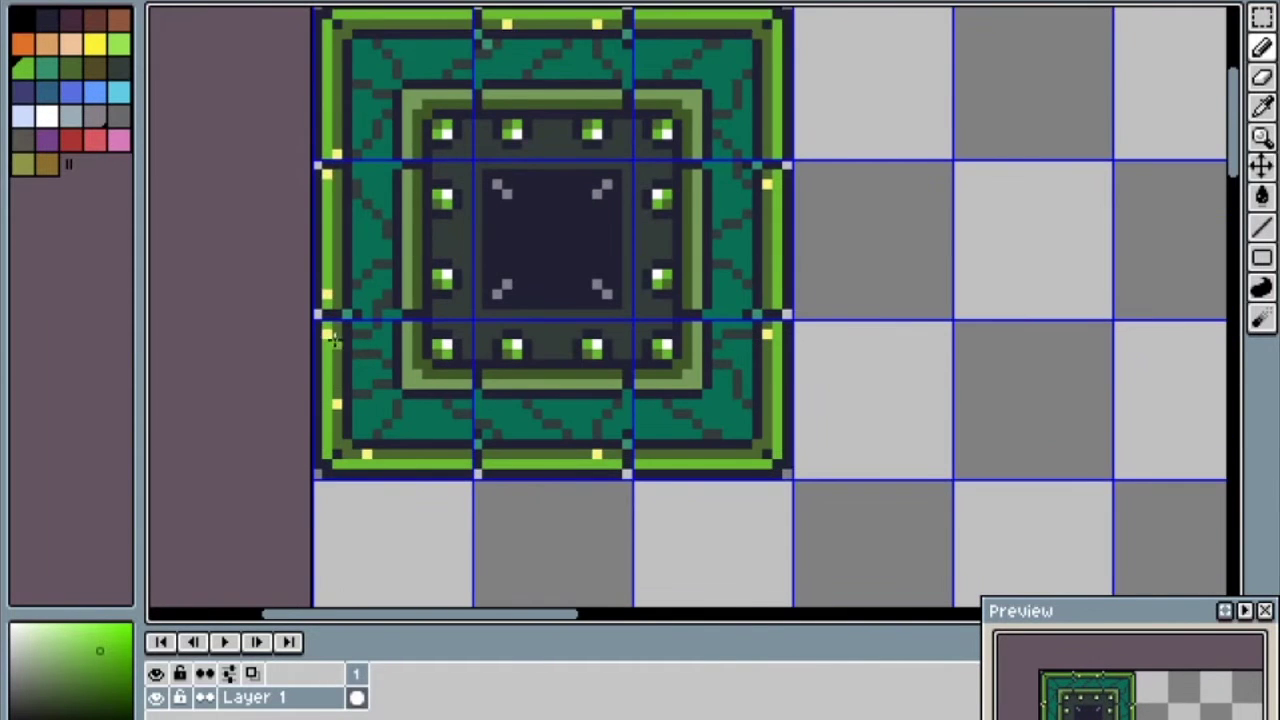
pyautogui.scroll(2, 323, 472)
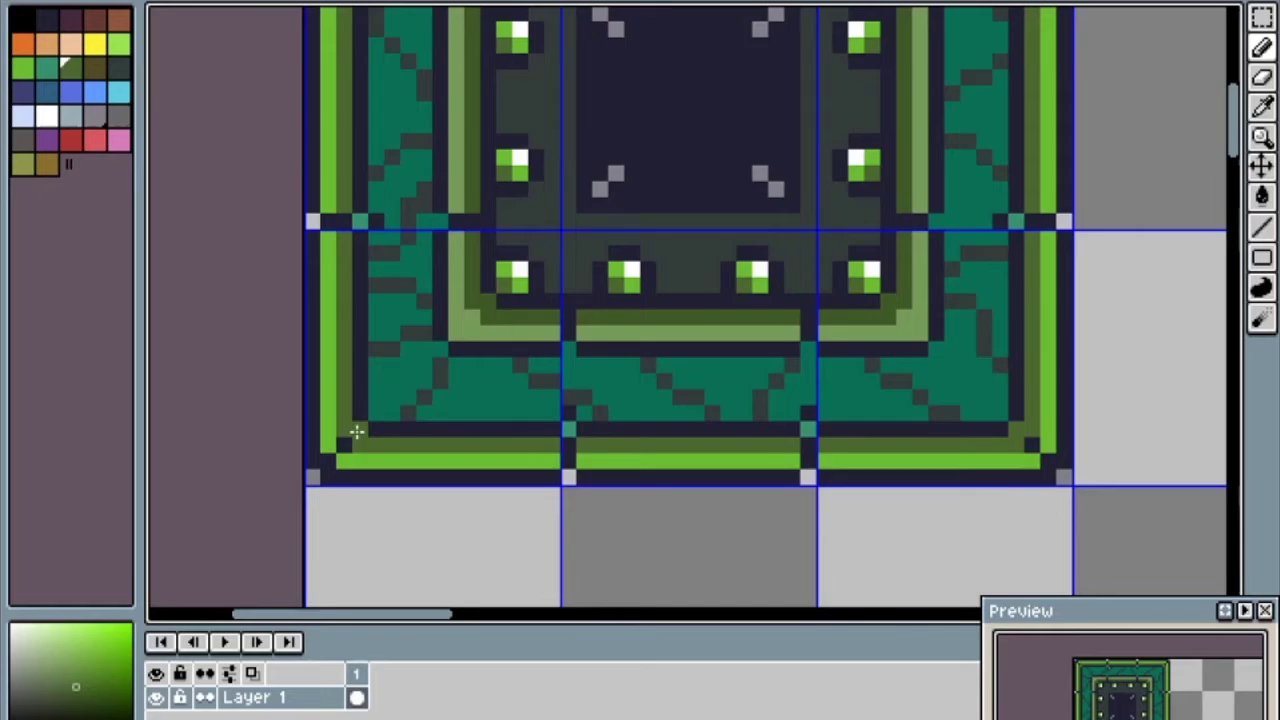
# - Touch up the inner corners of the green outer border with dark green pixels
pyautogui.scroll(3, 348, 446)
pyautogui.keyDown('alt'); pyautogui.click(300, 398); pyautogui.keyUp('alt')
pyautogui.click(337, 394)
pyautogui.scroll(-6, 393, 438)
pyautogui.scroll(4, 660, 110)
pyautogui.scroll(-2, 849, 190)
pyautogui.click(240, 127)
pyautogui.scroll(-3, 263, 113)
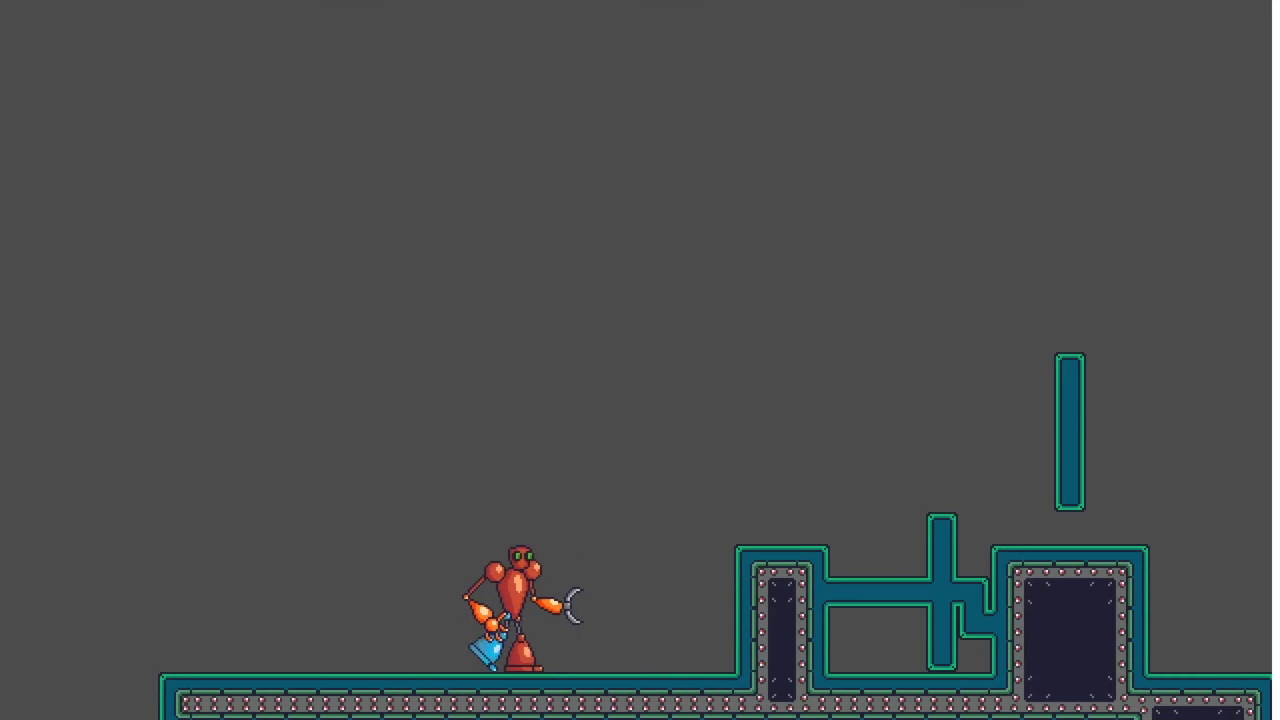
pyautogui.press('Left')
pyautogui.press('Left')
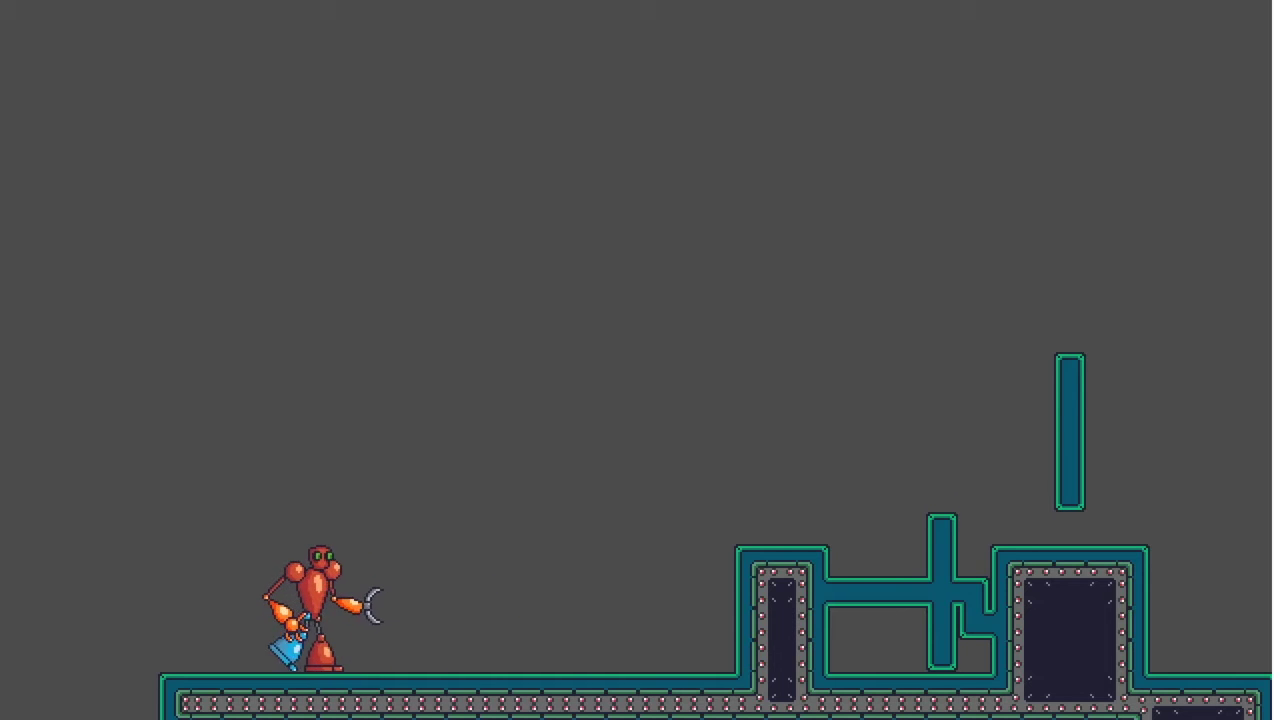
pyautogui.press('Right')
pyautogui.press('Right')
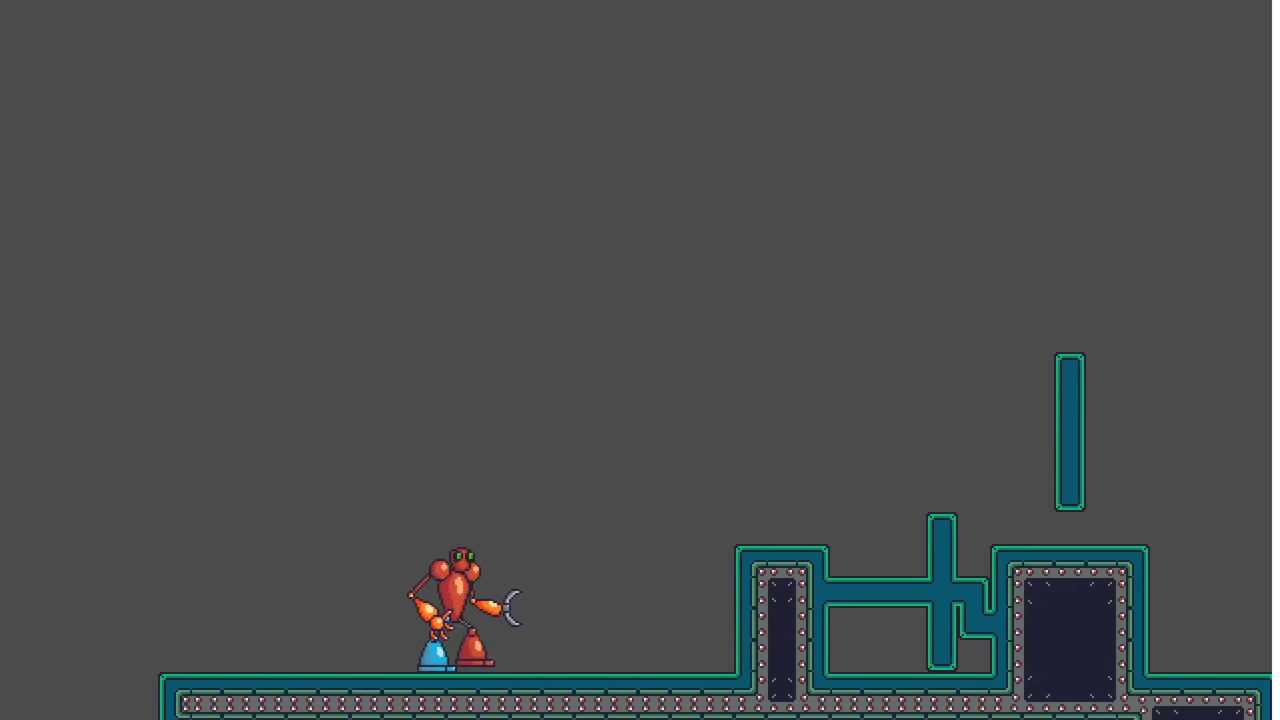
pyautogui.press('space')
pyautogui.press('Left')
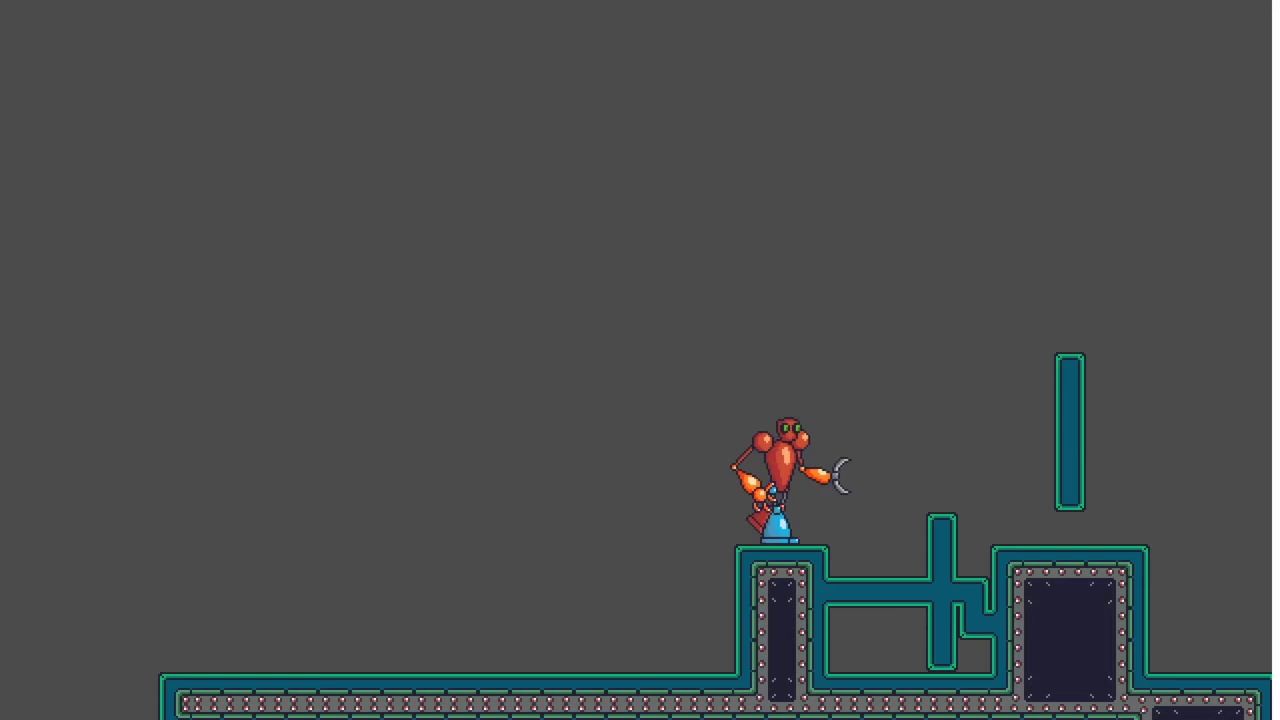
pyautogui.press('space')
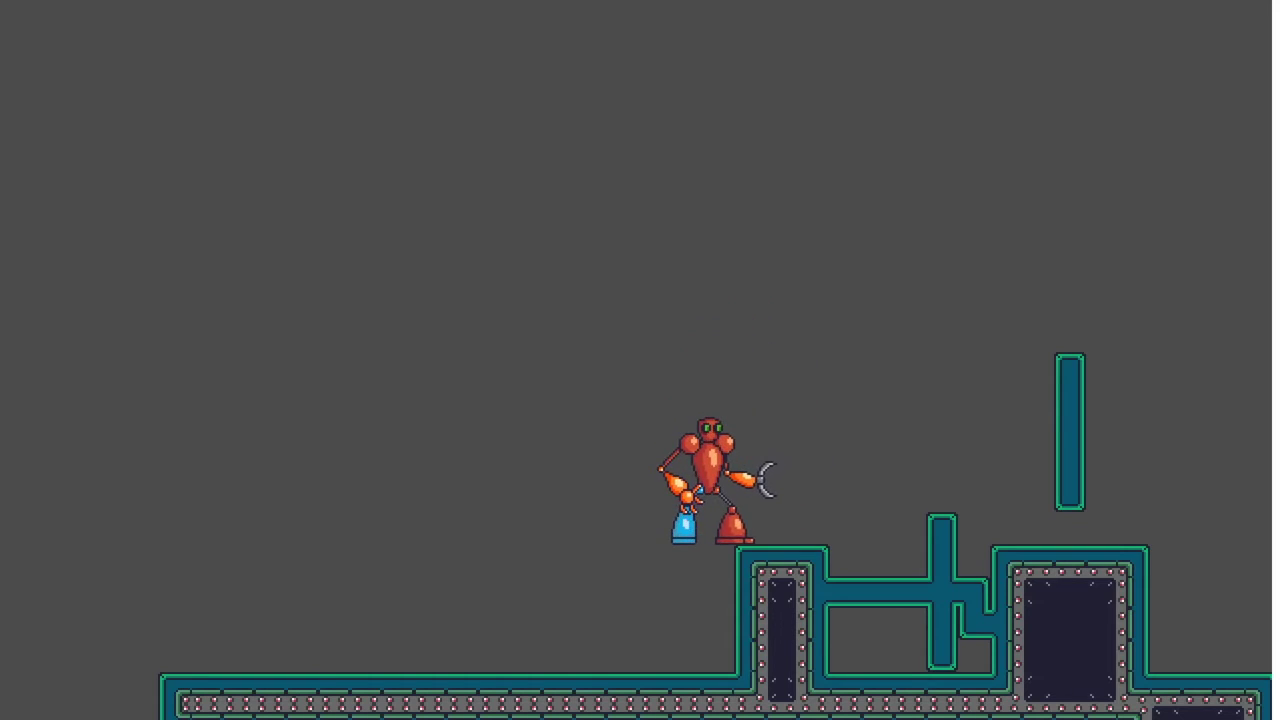
pyautogui.press('space')
pyautogui.press('Right')
pyautogui.press('space')
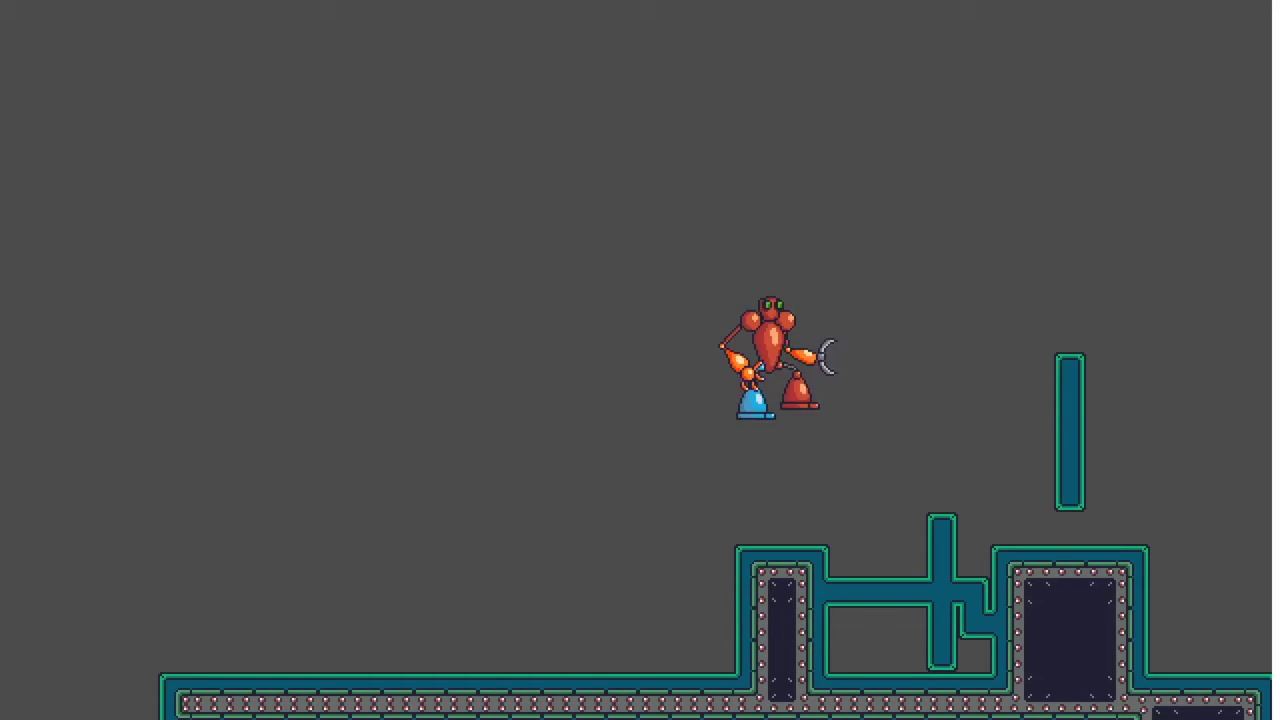
pyautogui.press('Right')
pyautogui.press('space')
pyautogui.press('Right')
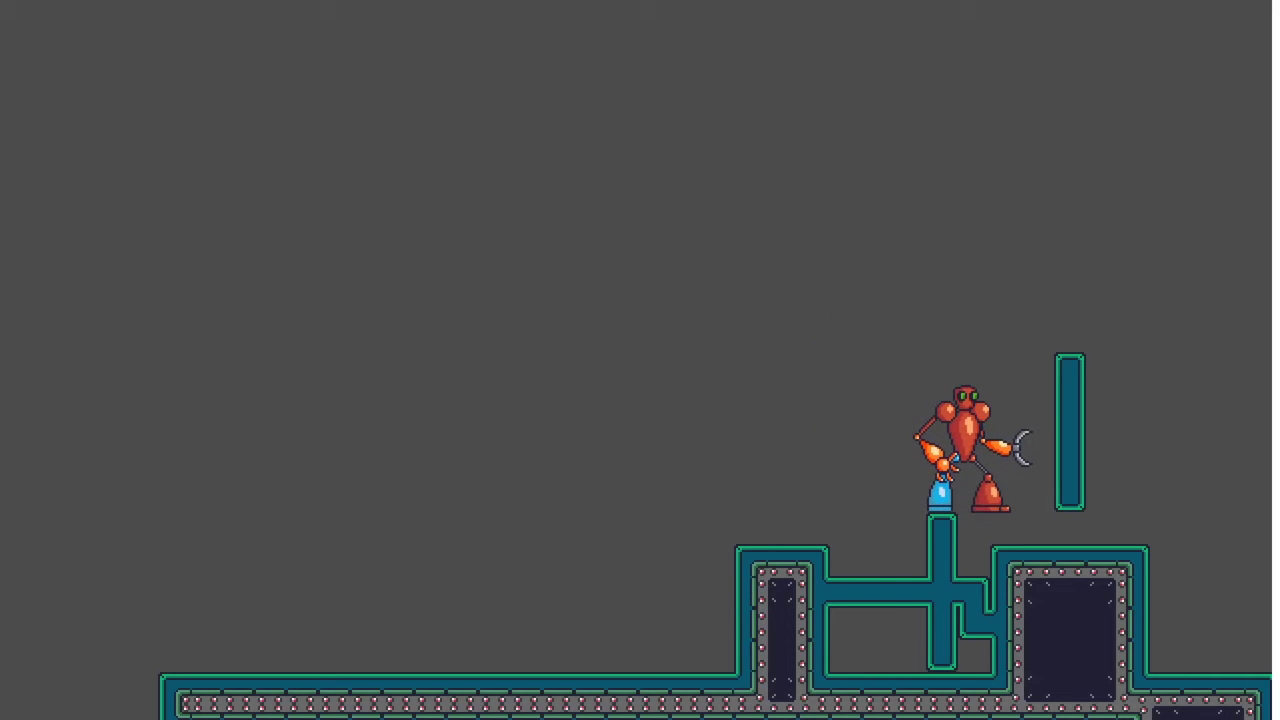
pyautogui.press('space')
pyautogui.press('Right')
pyautogui.press('space')
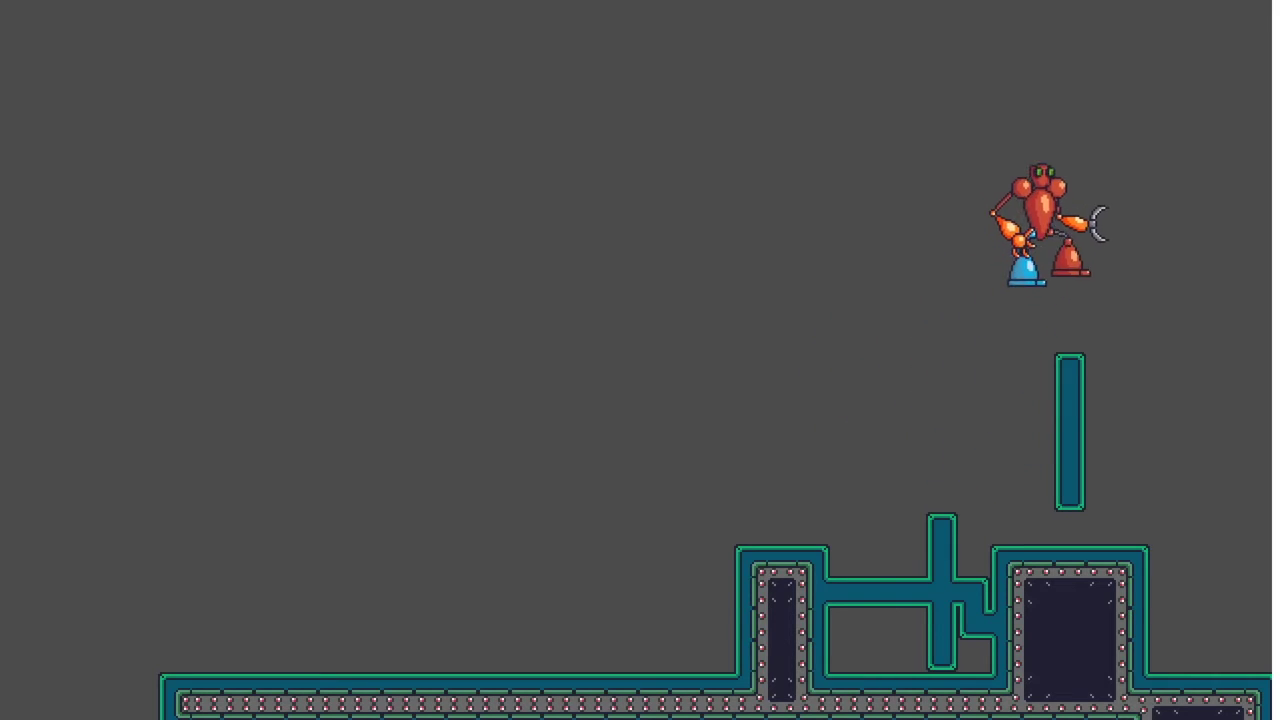
pyautogui.press('space')
pyautogui.press('Right')
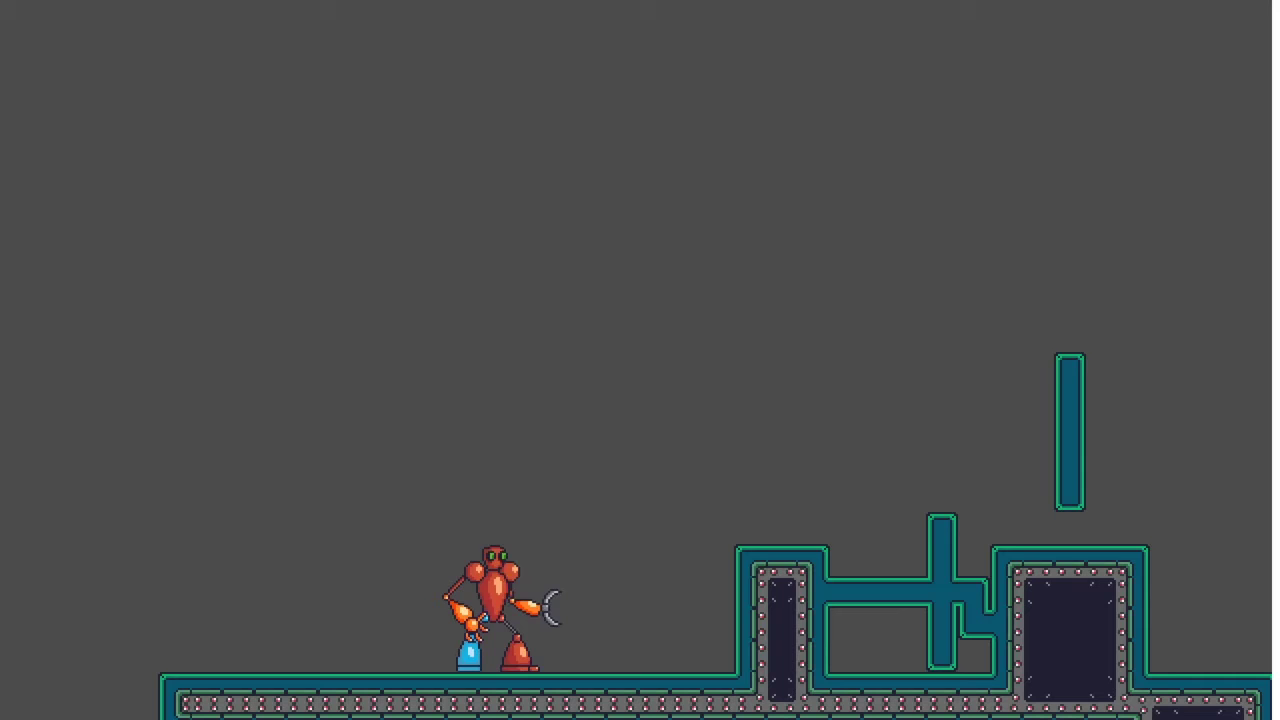
pyautogui.press('Right')
pyautogui.press('space')
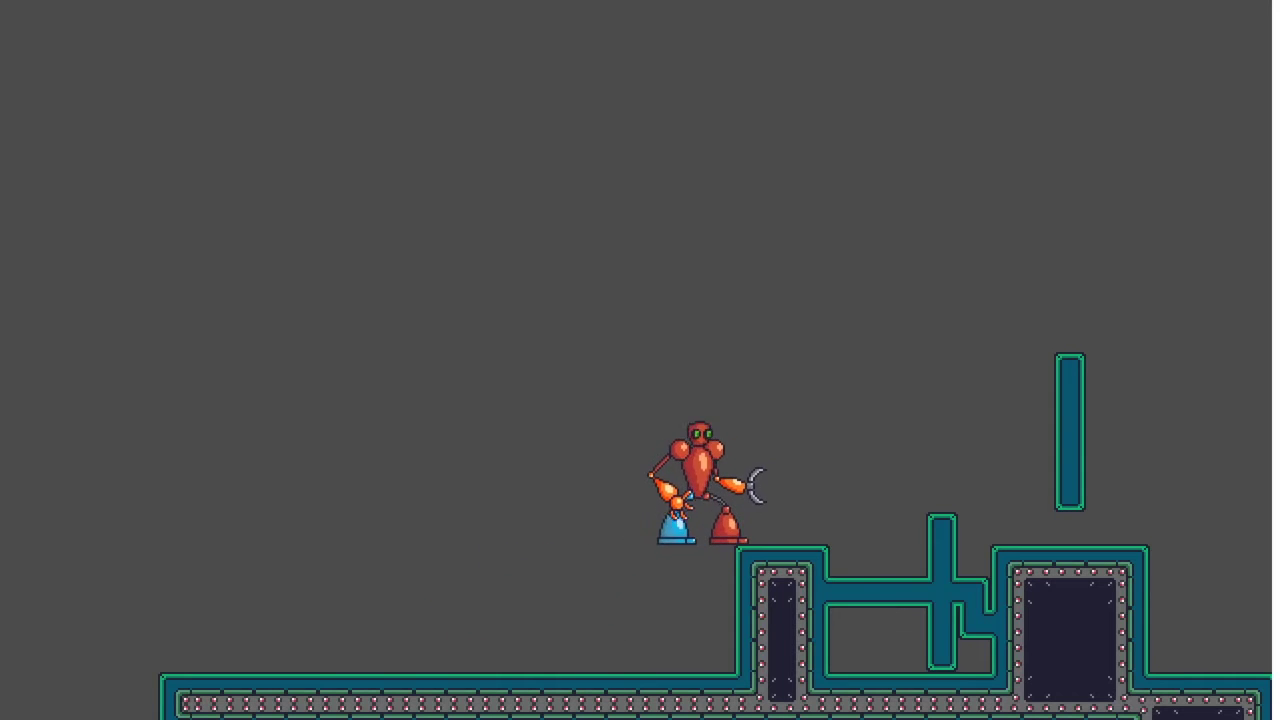
pyautogui.press('Left')
pyautogui.press('Right')
pyautogui.press('space')
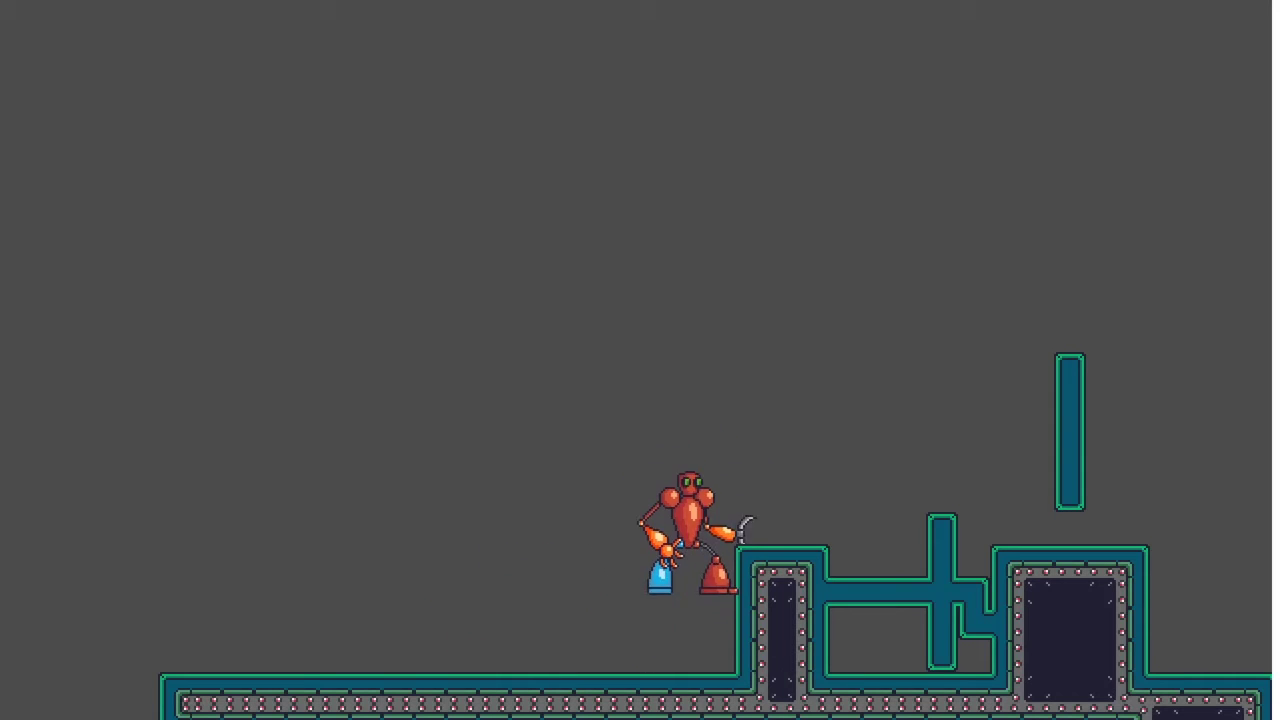
pyautogui.press('space')
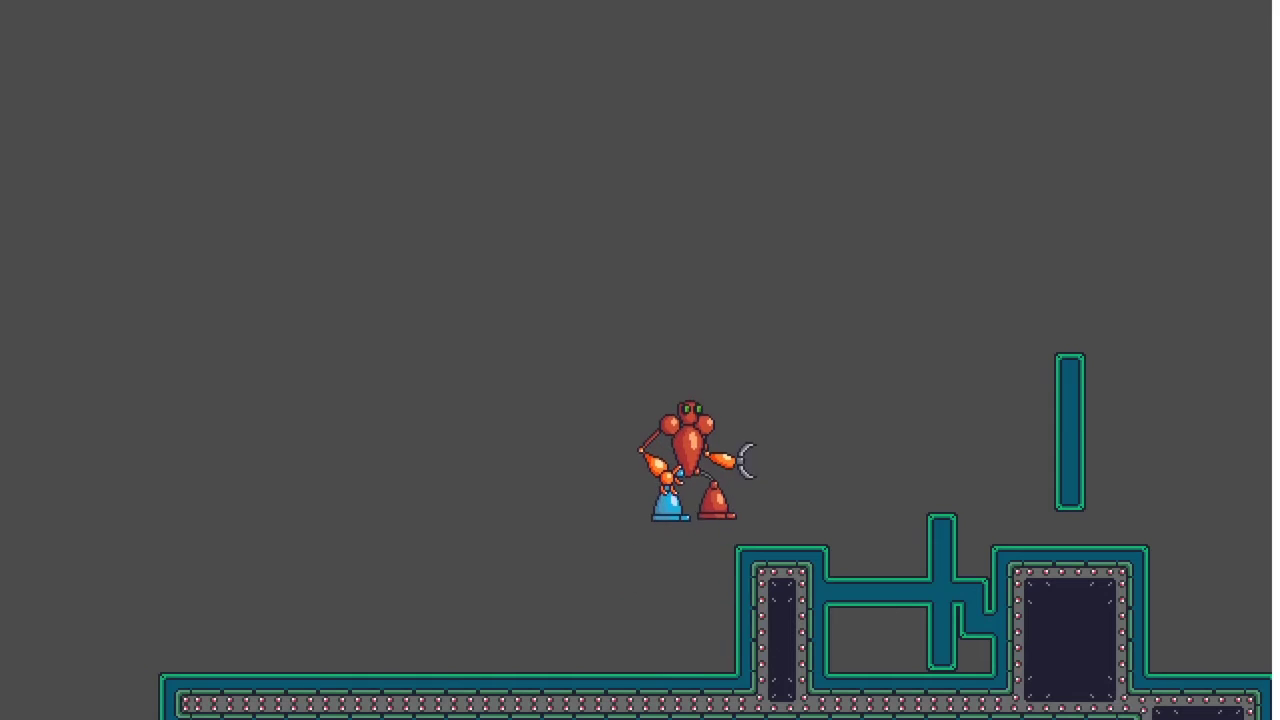
pyautogui.press('Left')
pyautogui.press('Left')
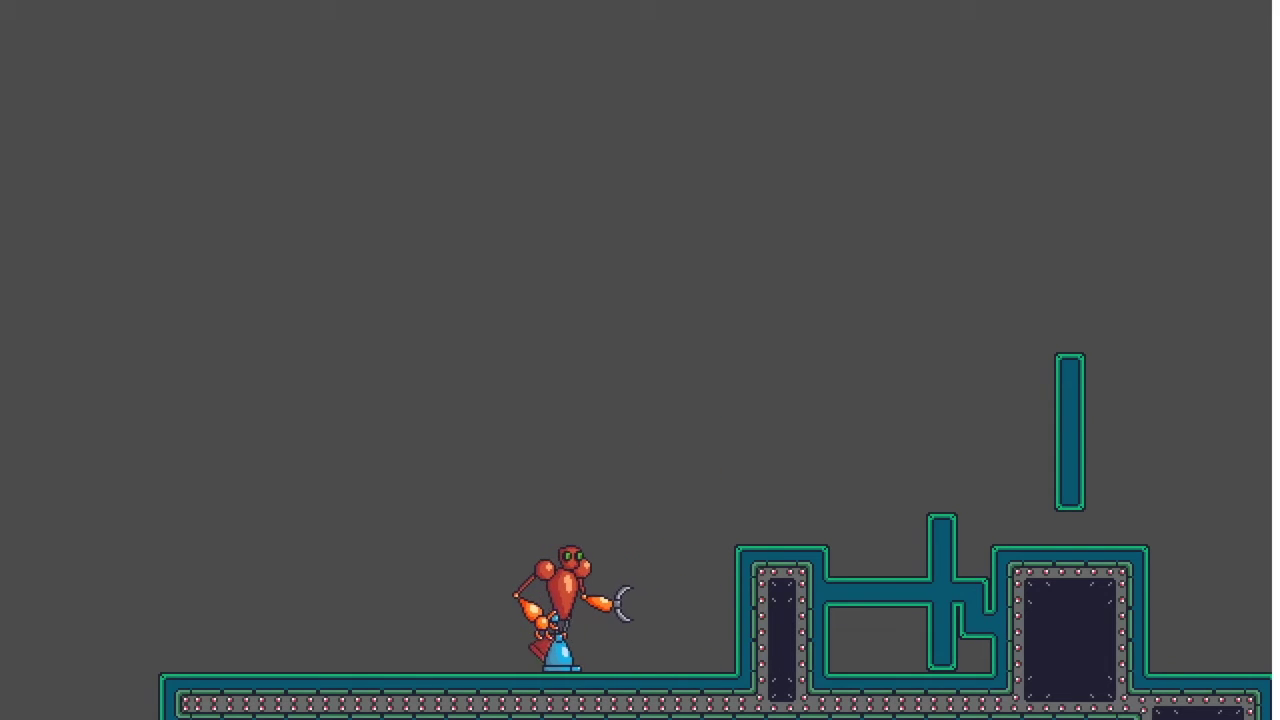
pyautogui.press('Left')
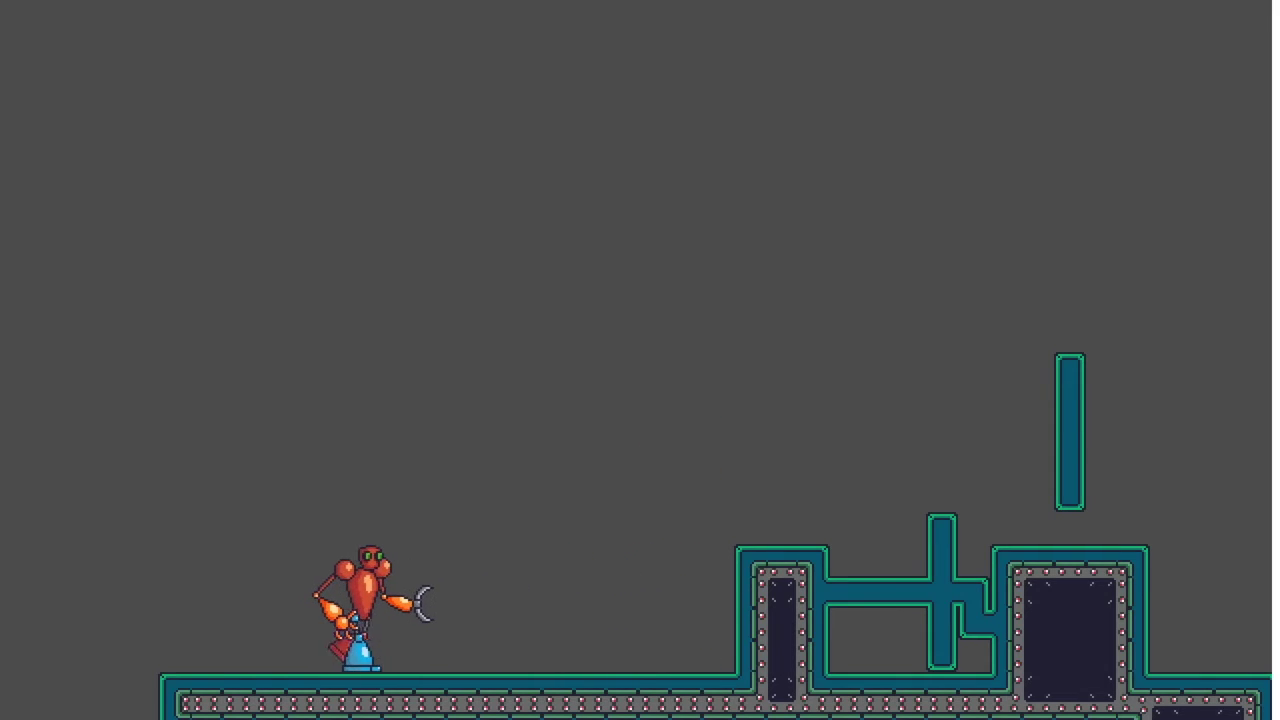
pyautogui.press('Right')
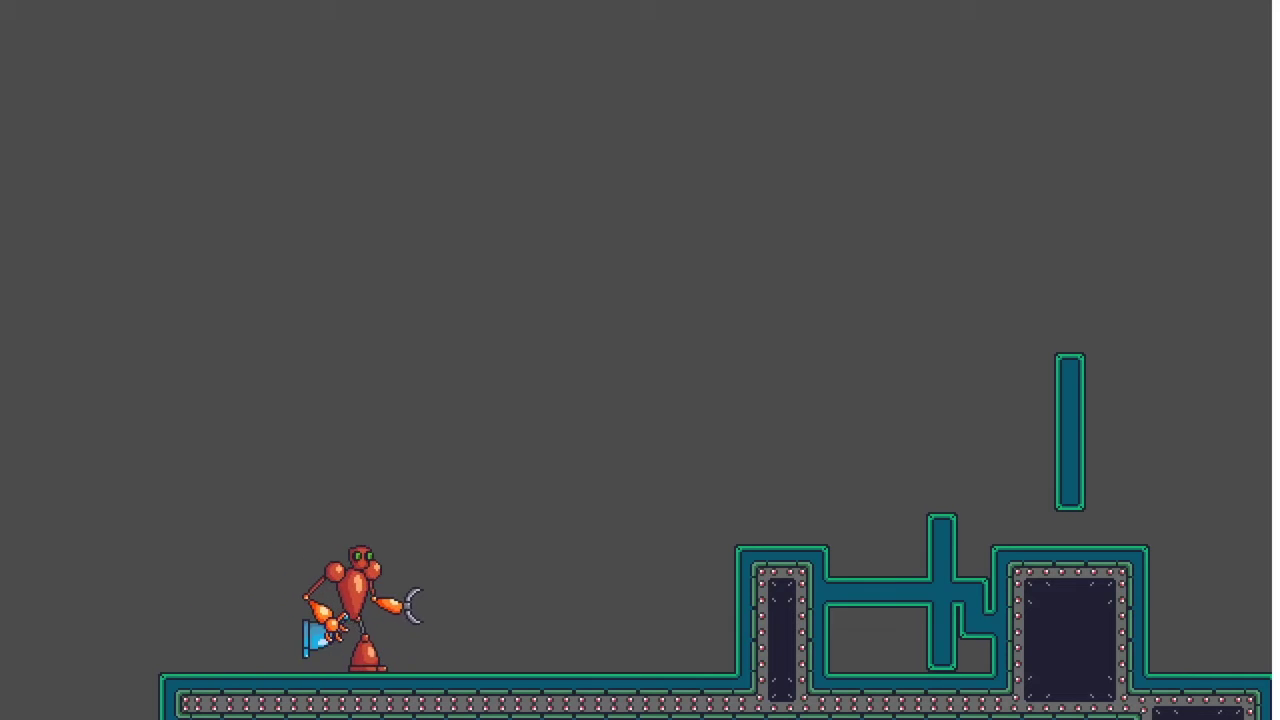
pyautogui.press('space')
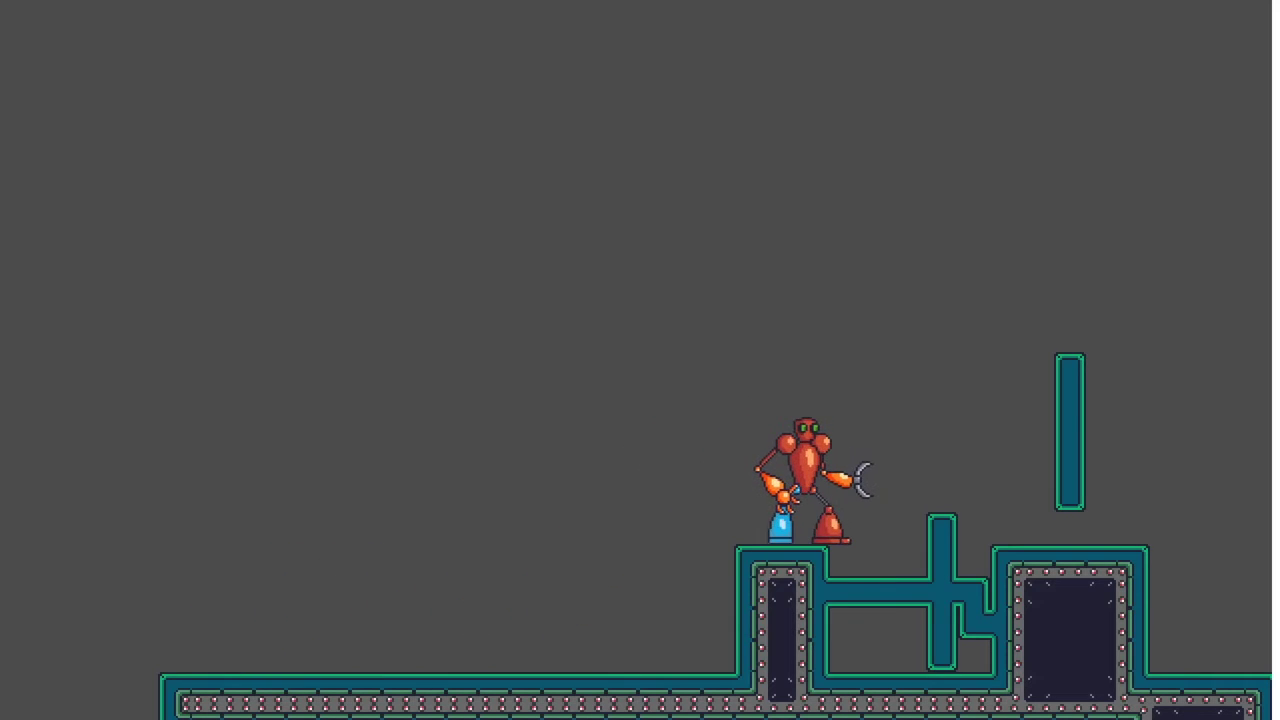
pyautogui.press('Left')
pyautogui.press('space')
pyautogui.press('Left')
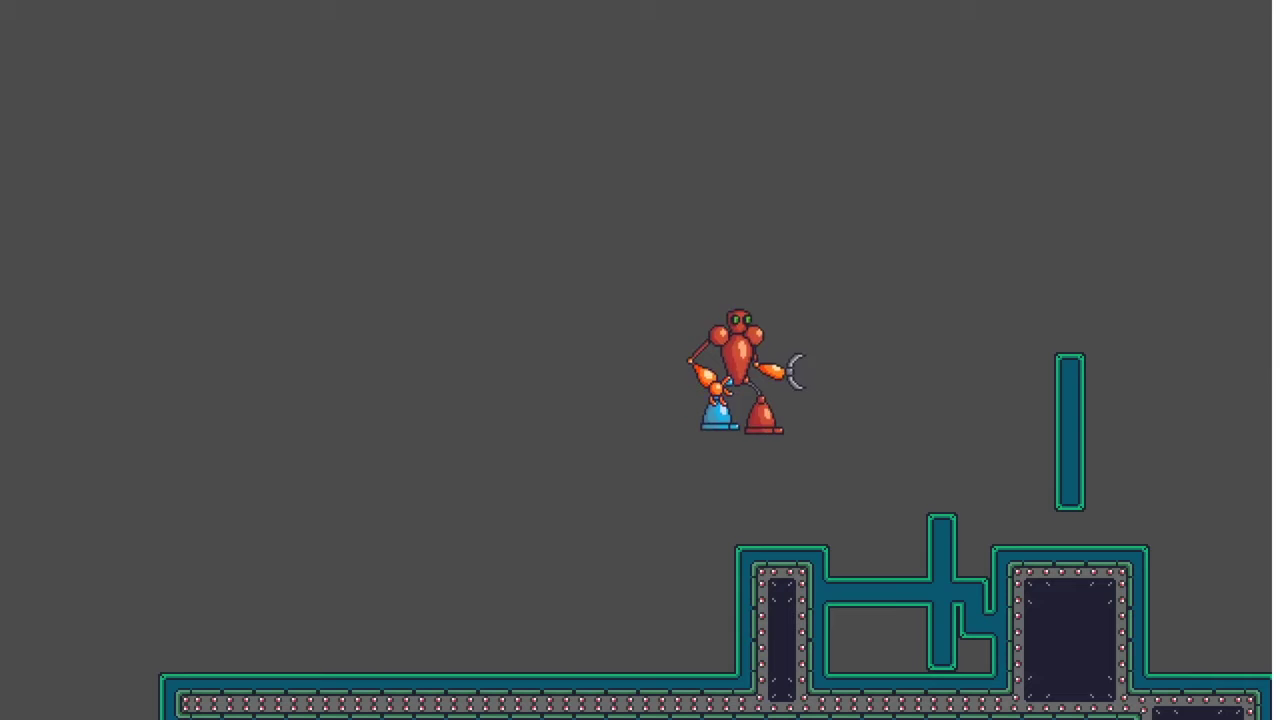
pyautogui.press('space')
pyautogui.press('Right')
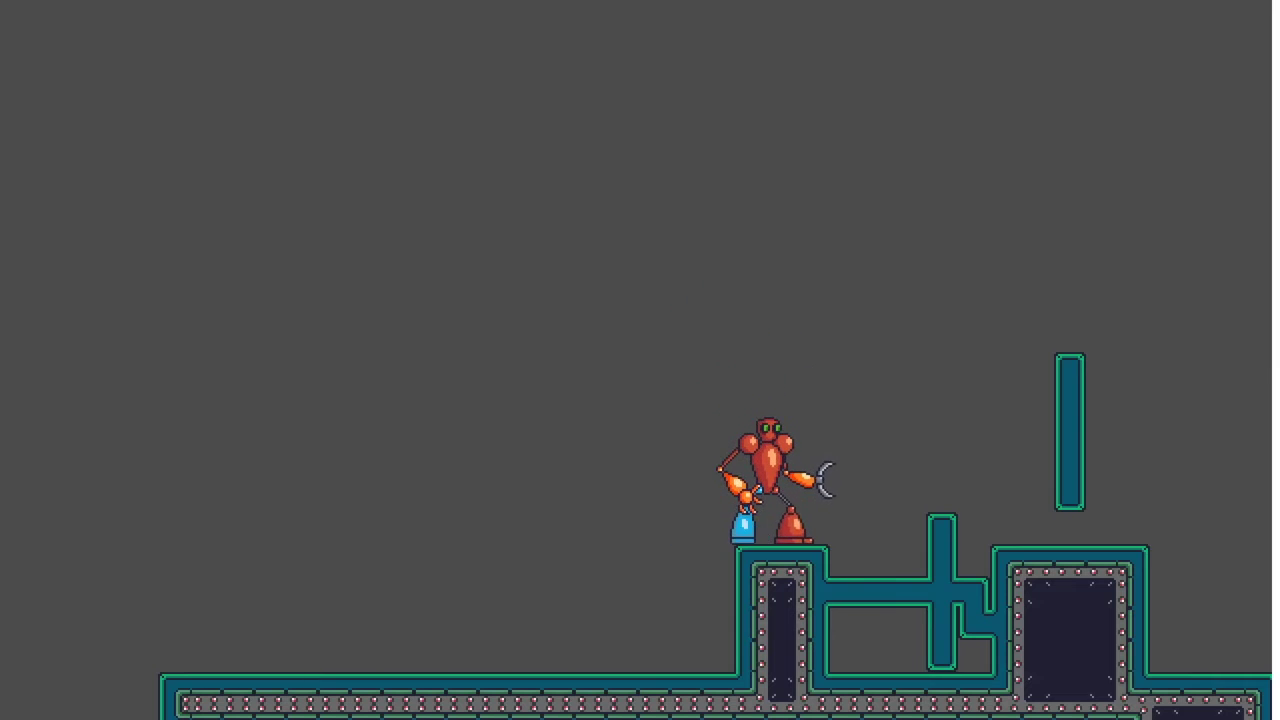
pyautogui.press('space')
pyautogui.press('Right')
pyautogui.press('space')
pyautogui.press('Right')
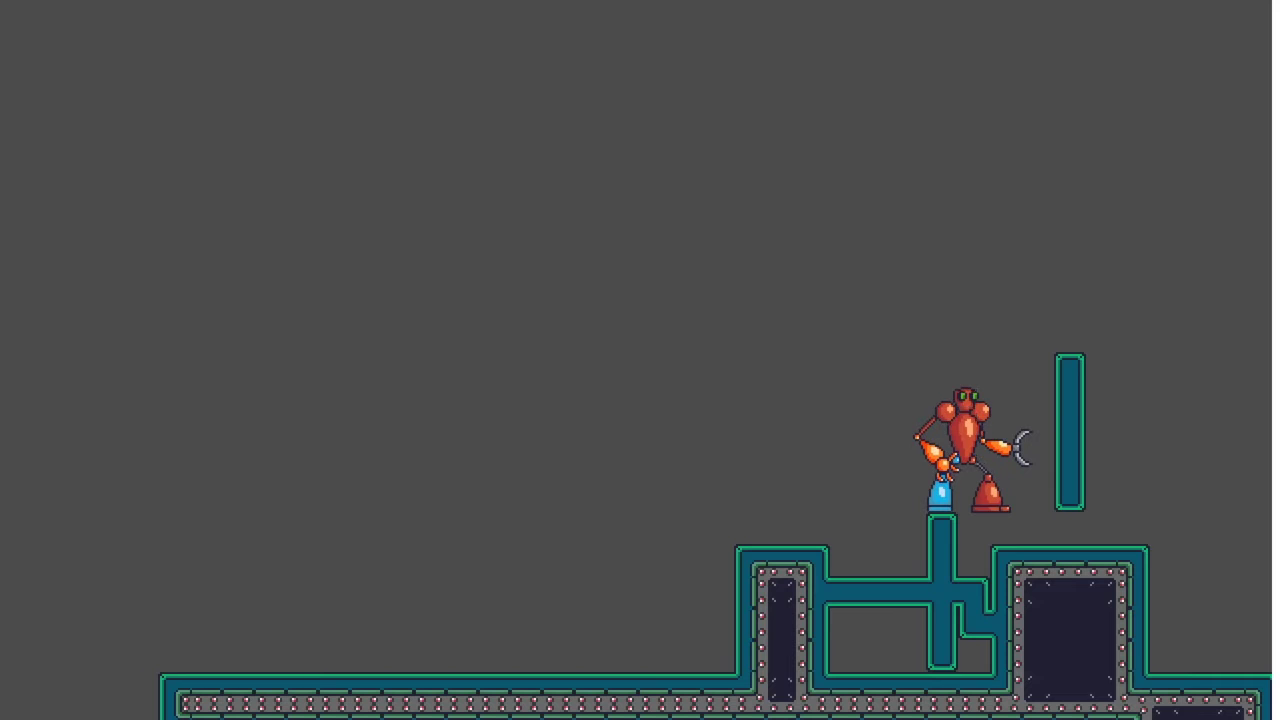
pyautogui.press('space')
pyautogui.press('Right')
pyautogui.press('space')
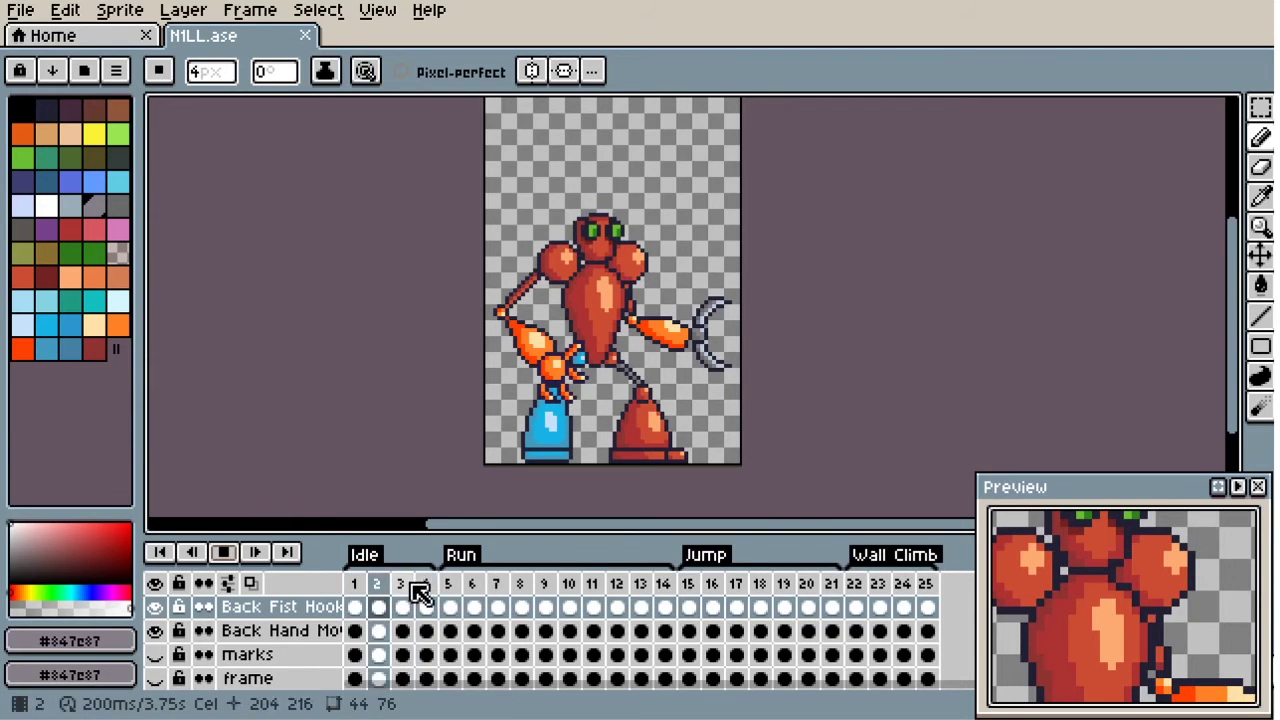
# - Show frame 5, the first frame of the robot's Run animation
pyautogui.click(449, 585)
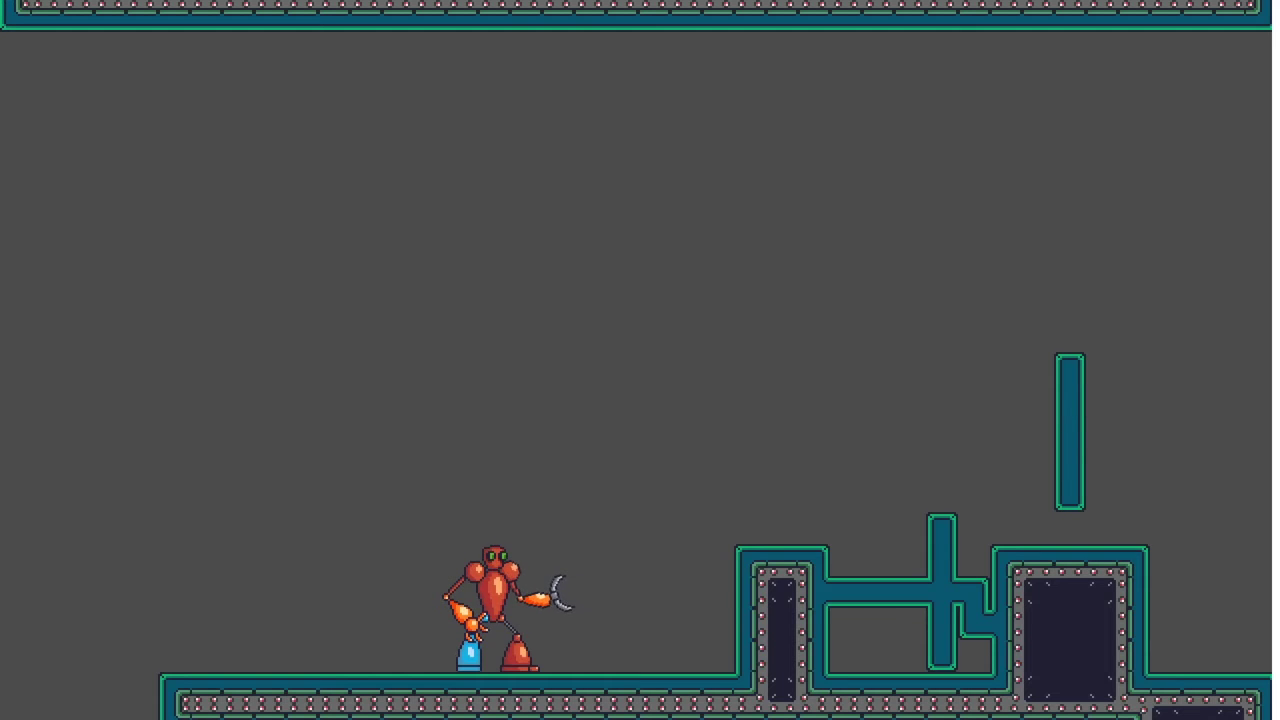
pyautogui.press('x')
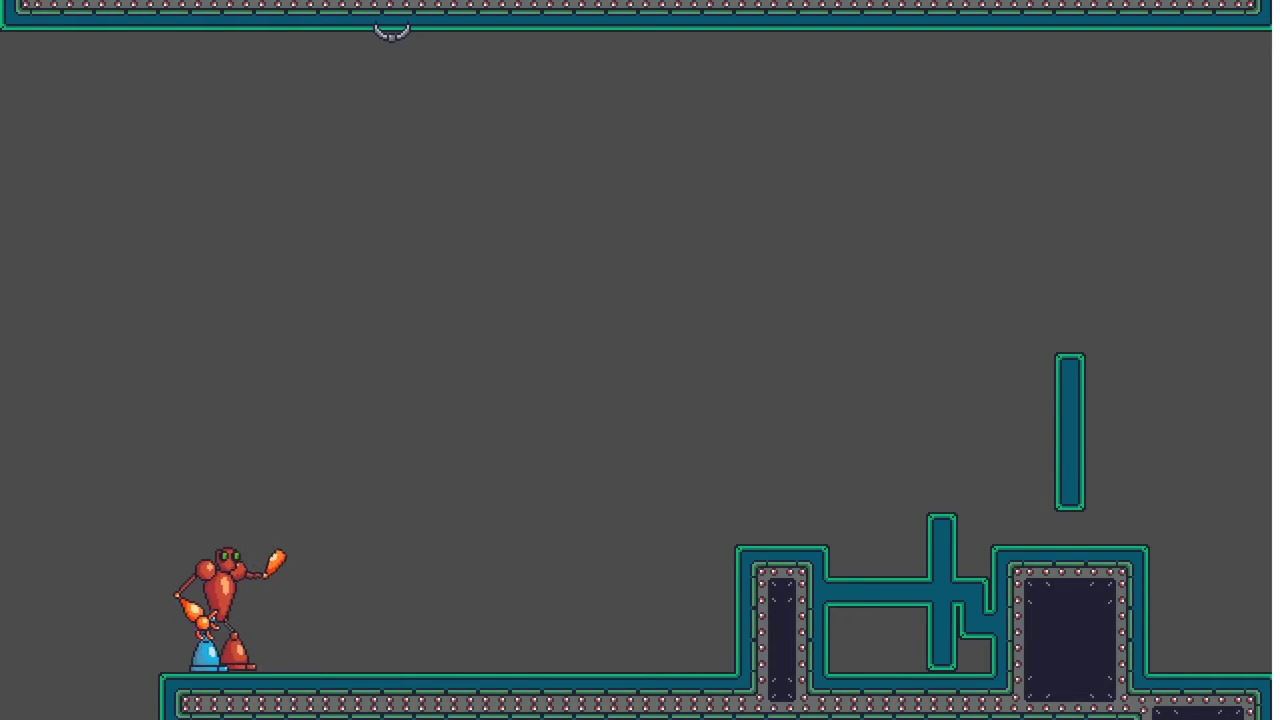
pyautogui.press('Right')
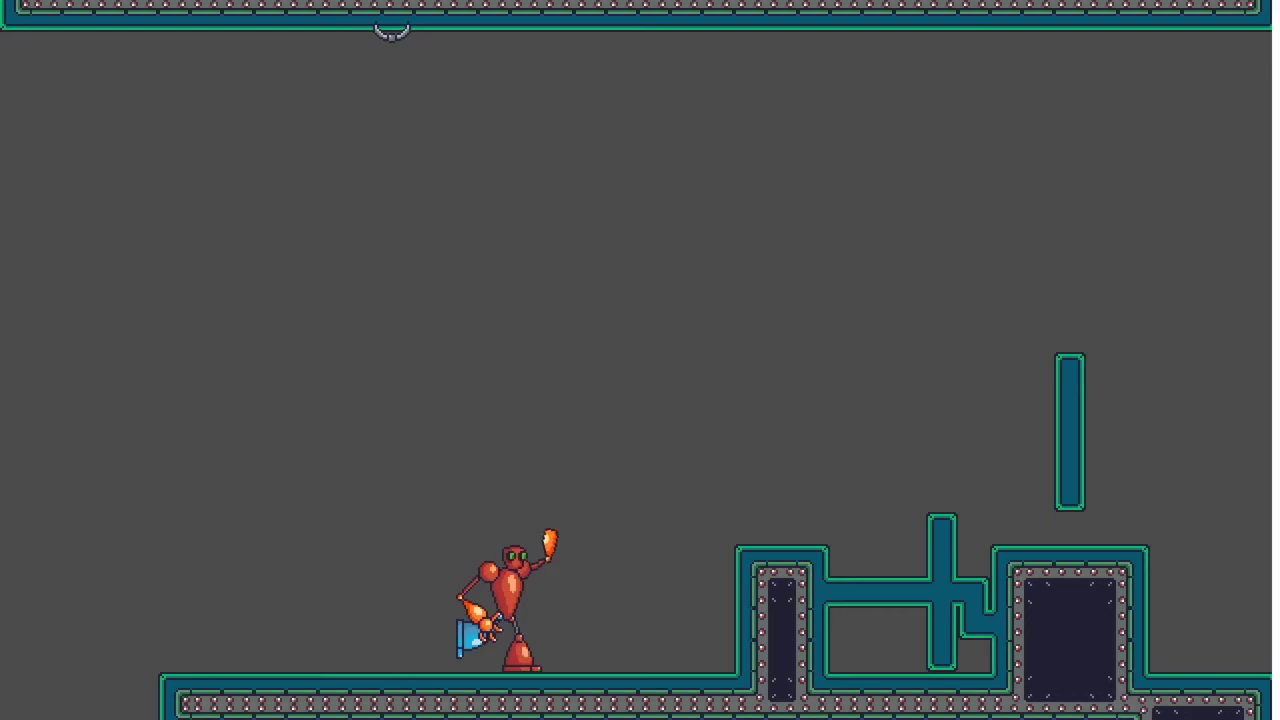
pyautogui.press('space')
pyautogui.press('Right')
pyautogui.press('z')
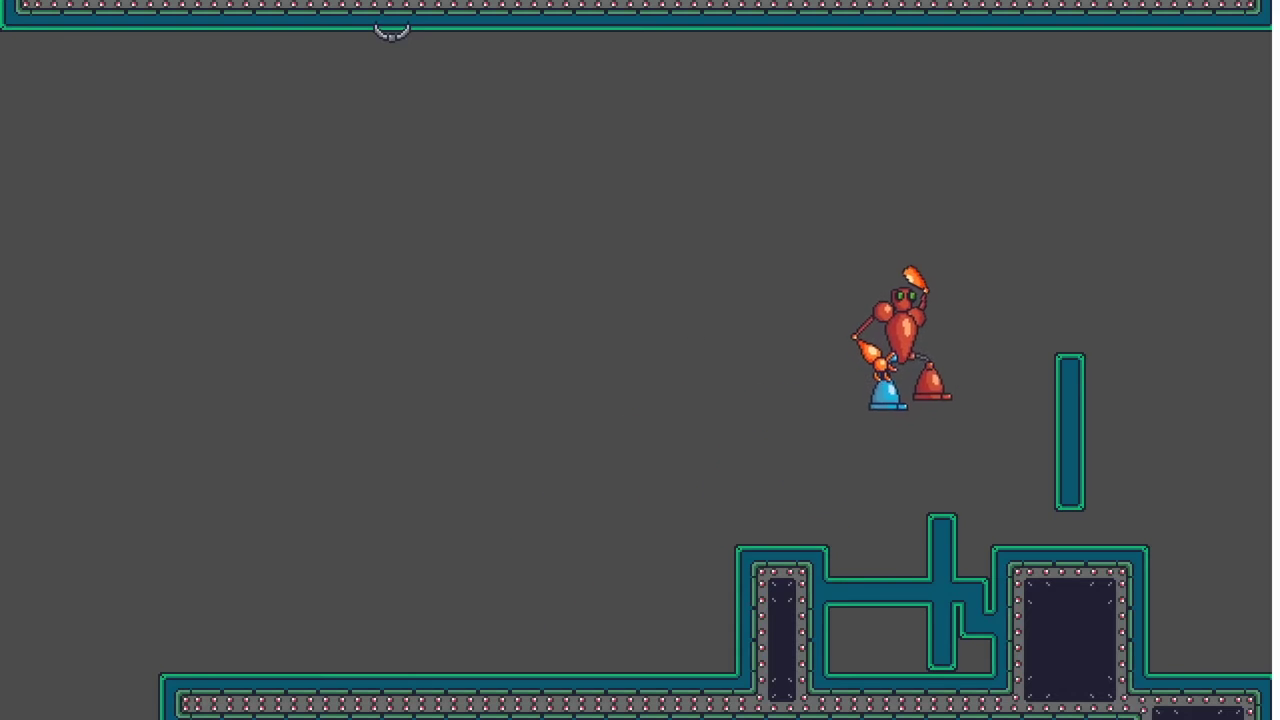
pyautogui.press('Right')
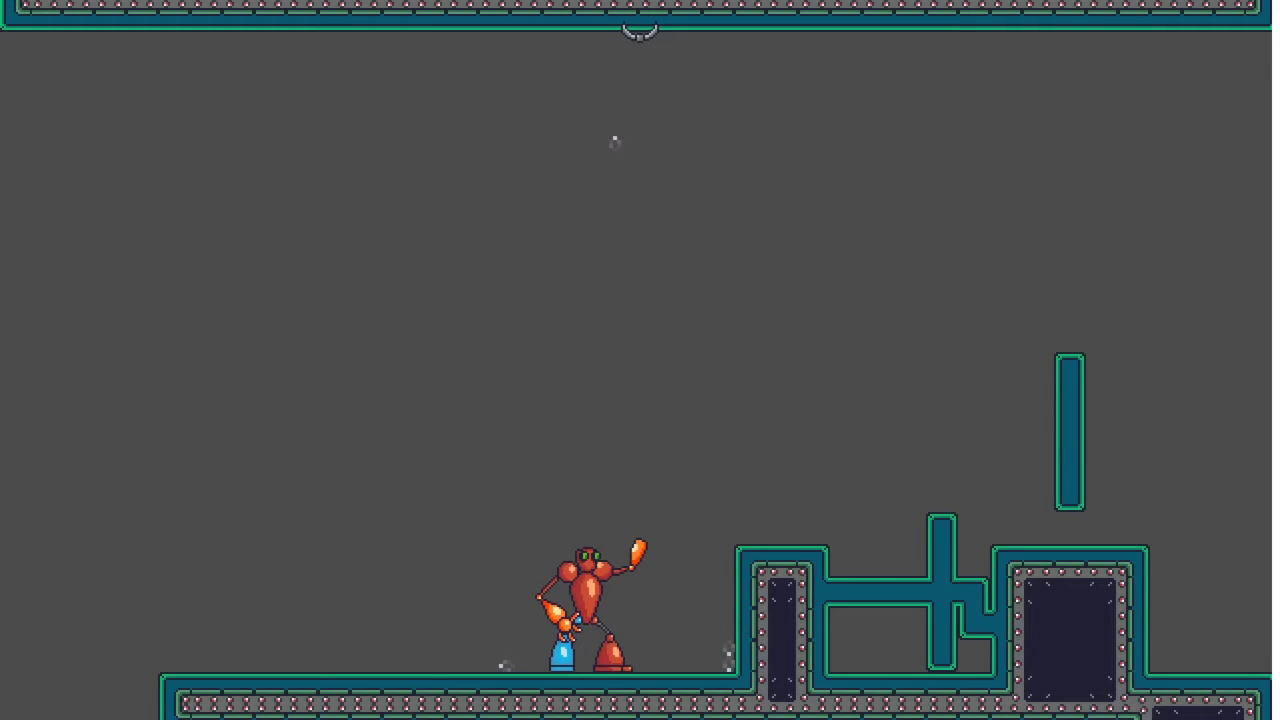
pyautogui.press('a')
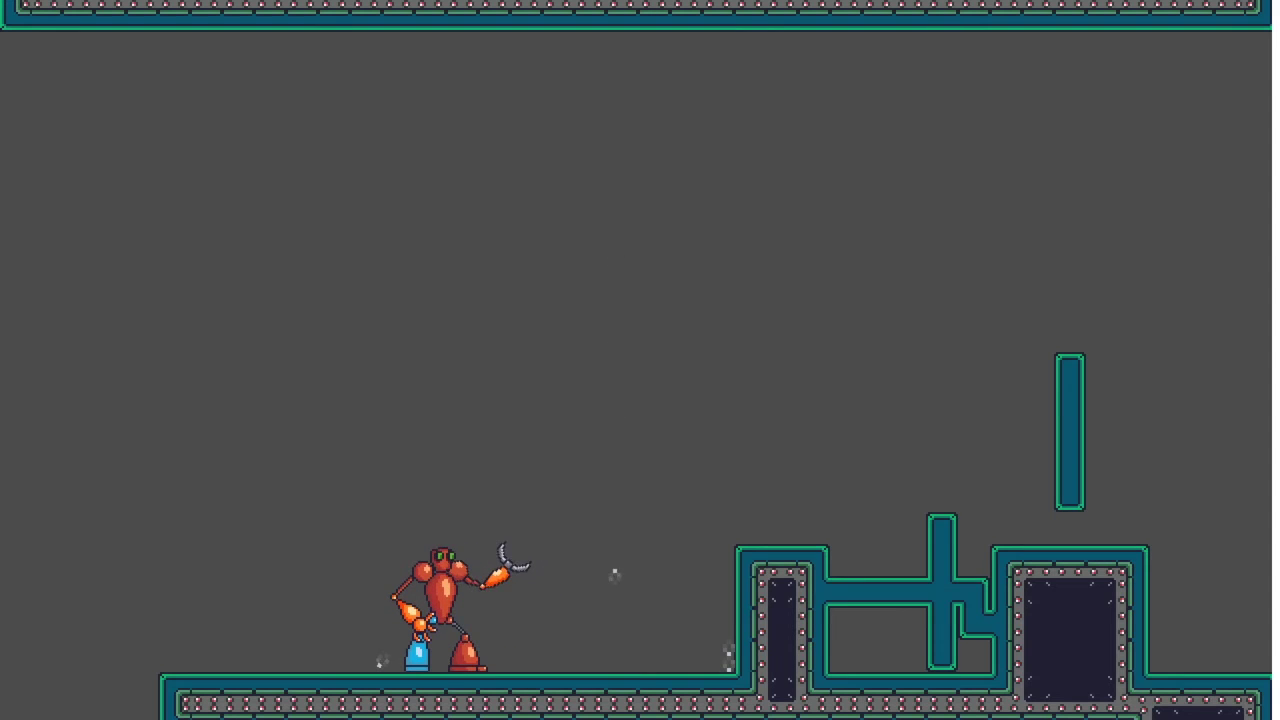
pyautogui.press('a')
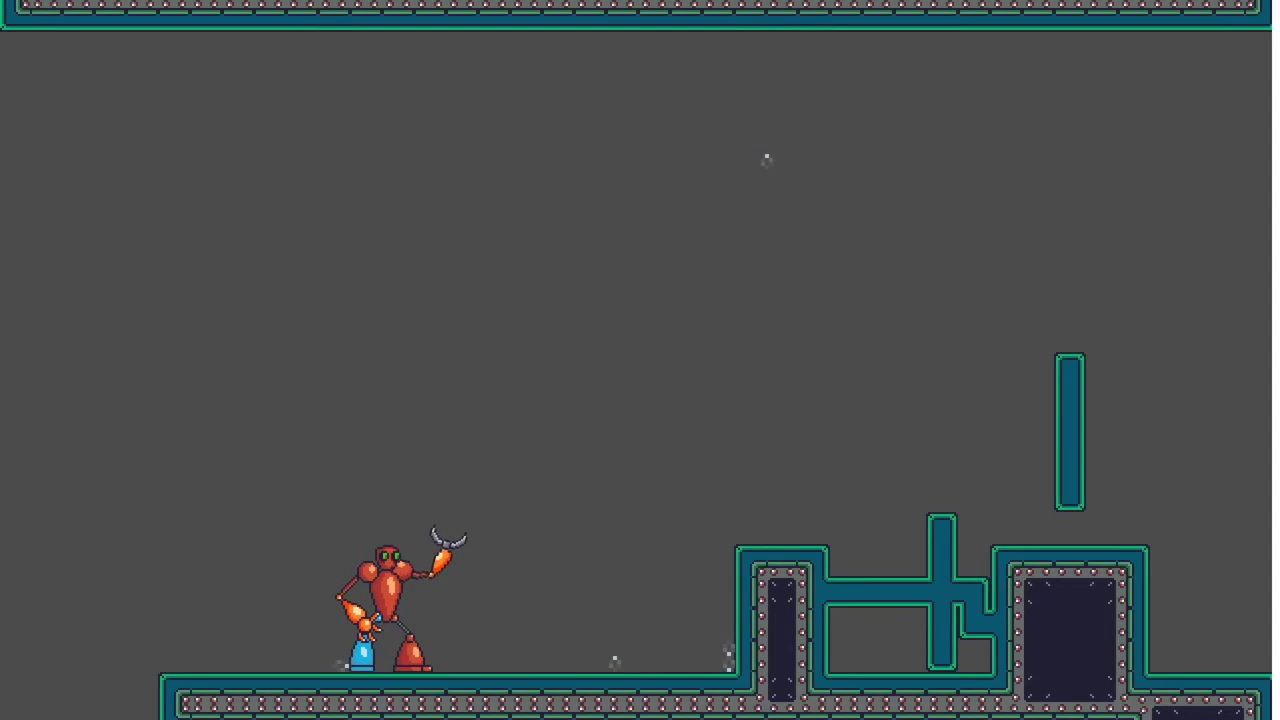
pyautogui.press('x')
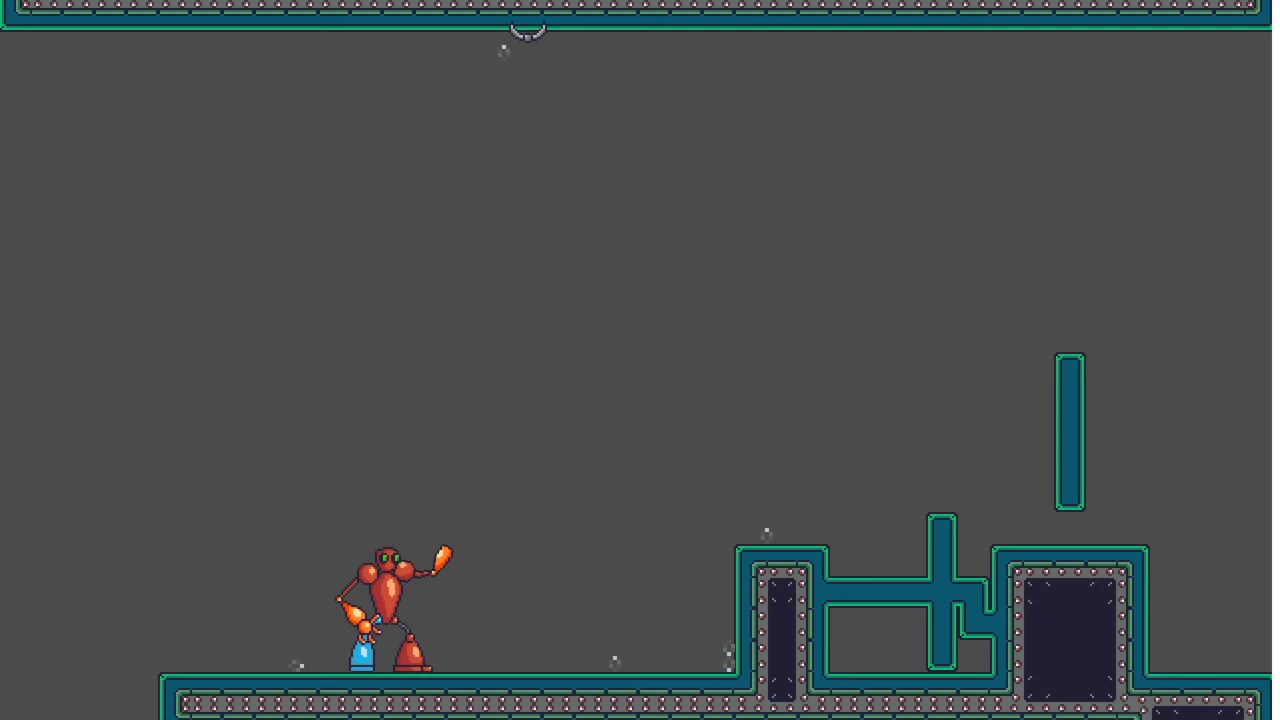
pyautogui.press('x')
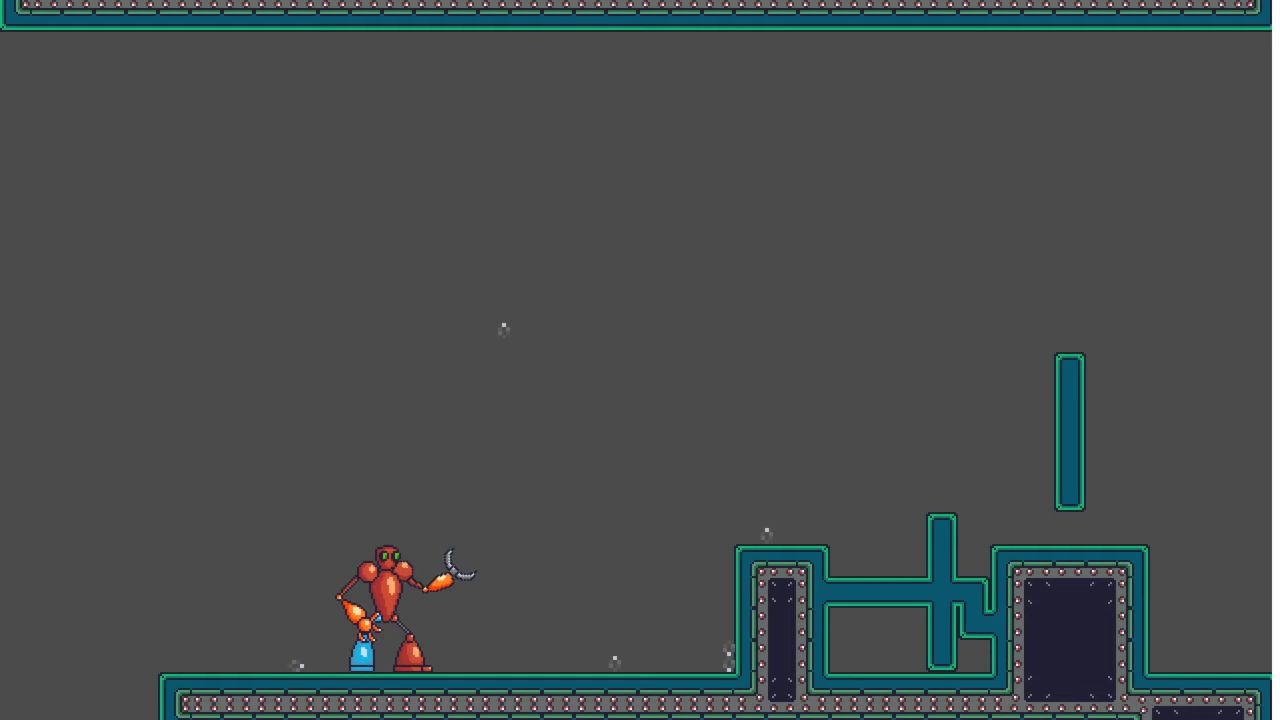
pyautogui.press('x')
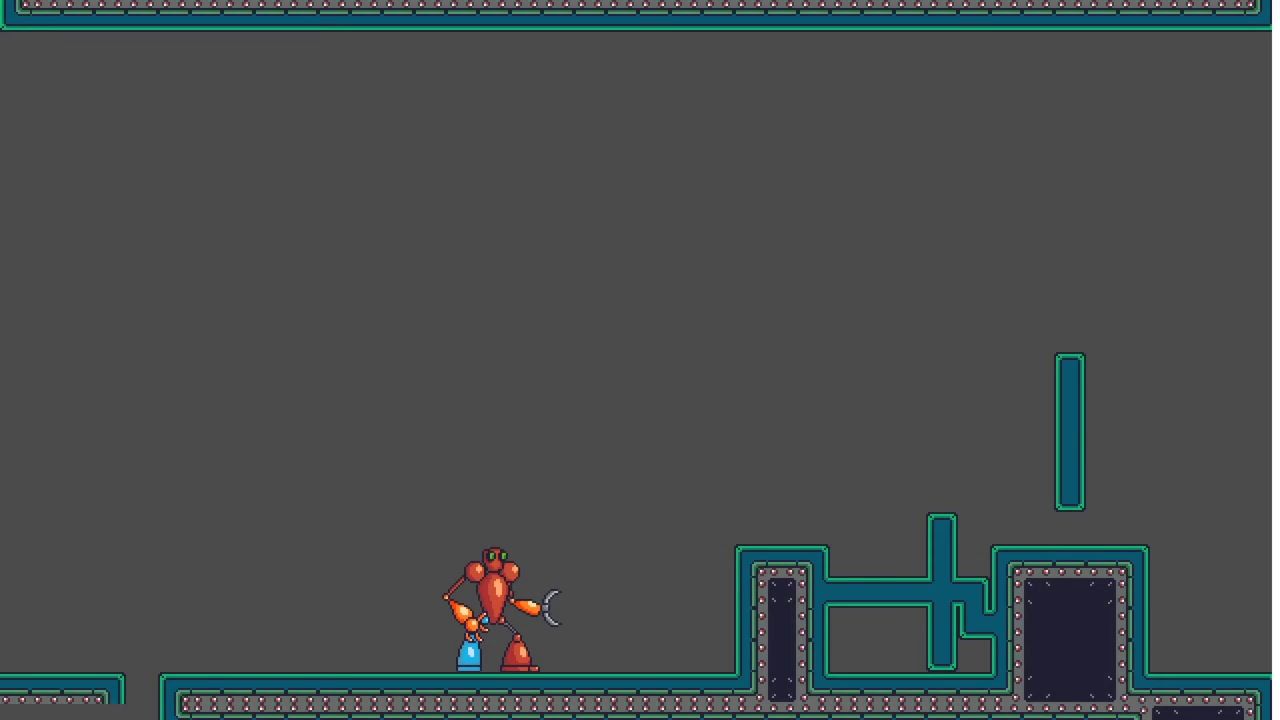
pyautogui.press('space')
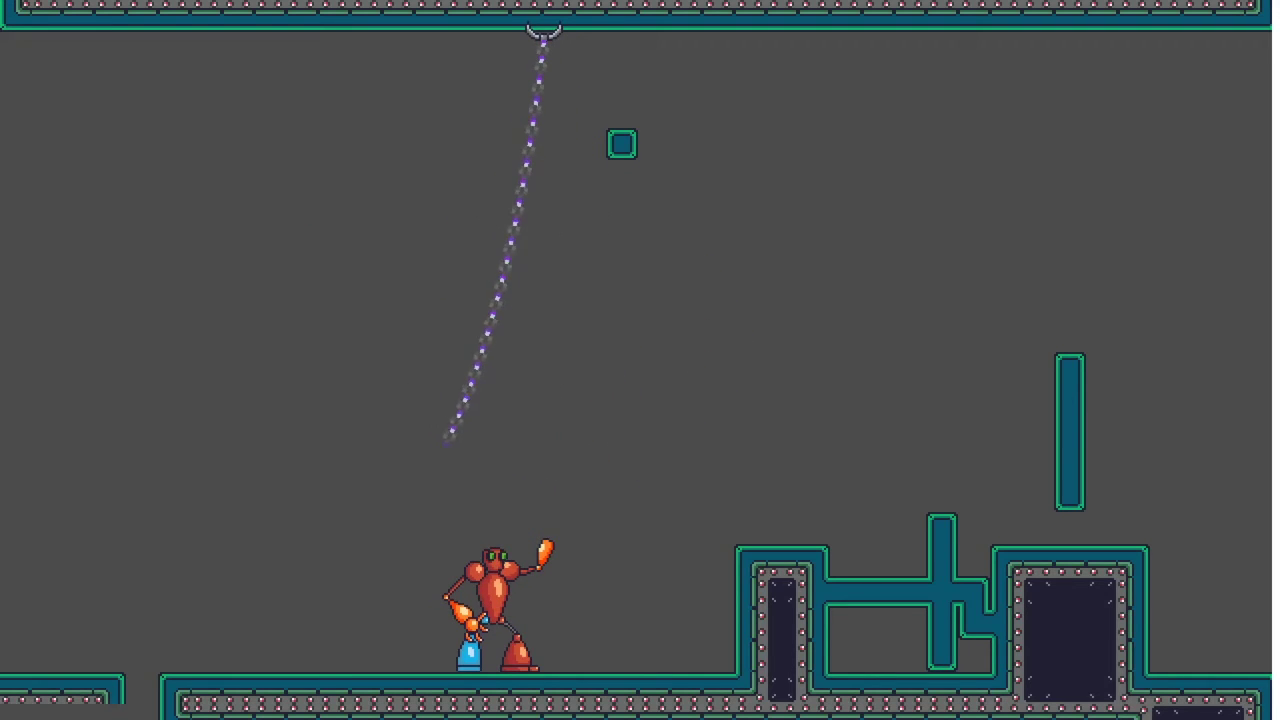
pyautogui.press('space')
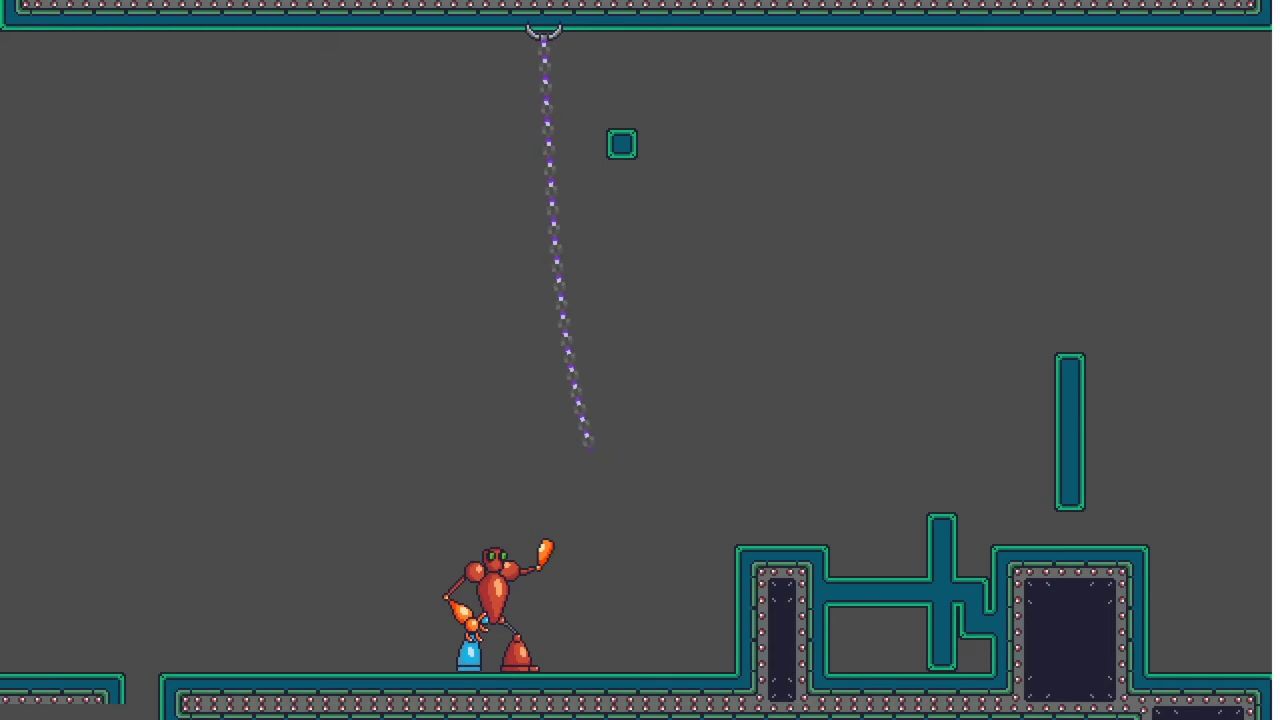
pyautogui.press('space')
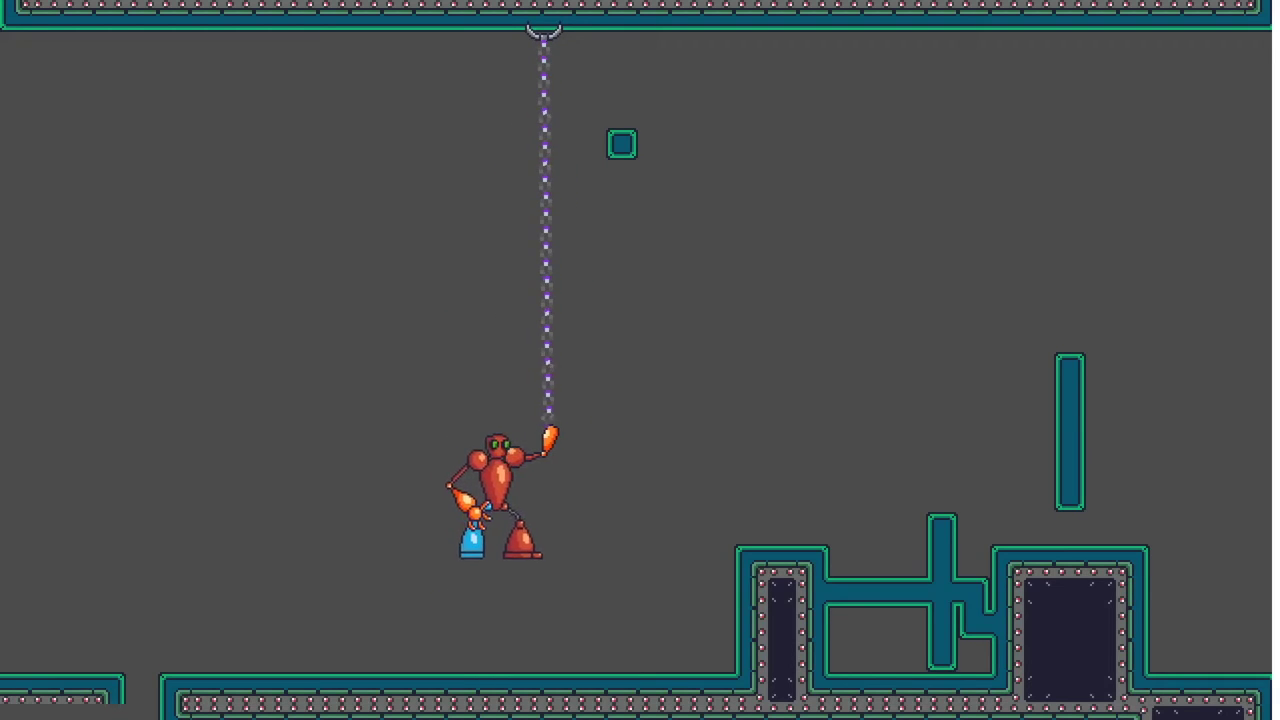
pyautogui.press('Left')
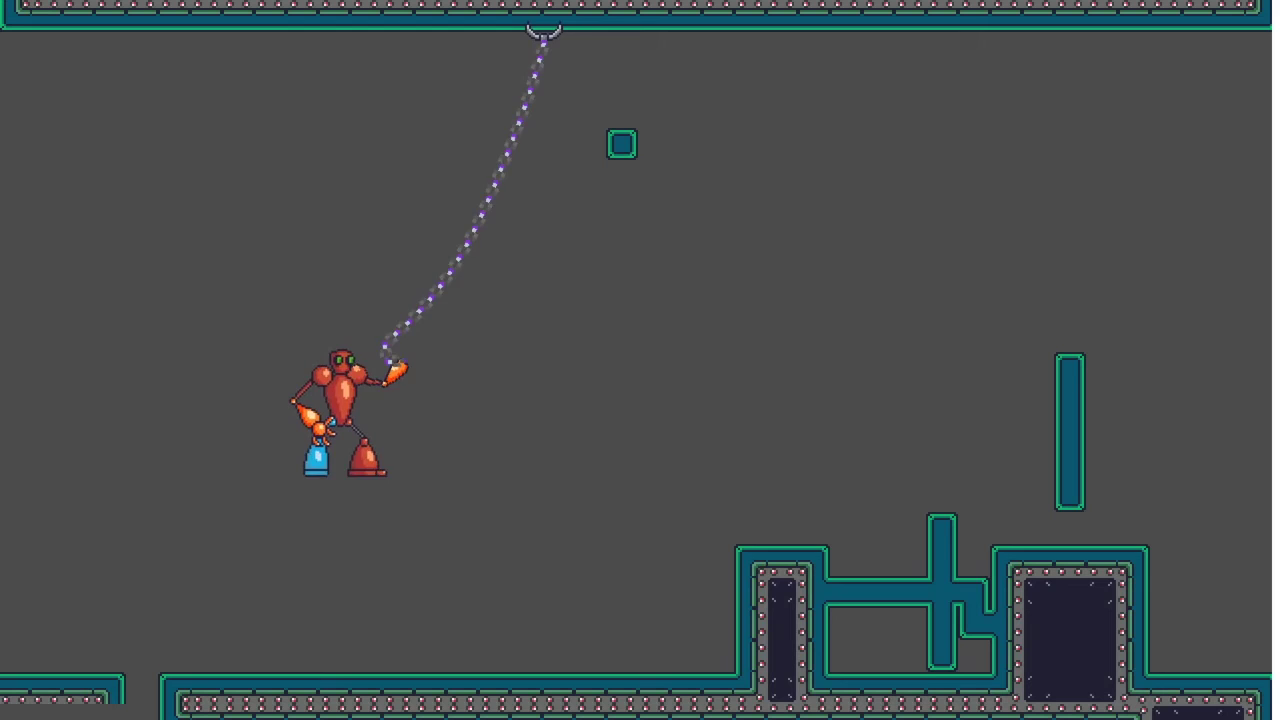
pyautogui.press('Right')
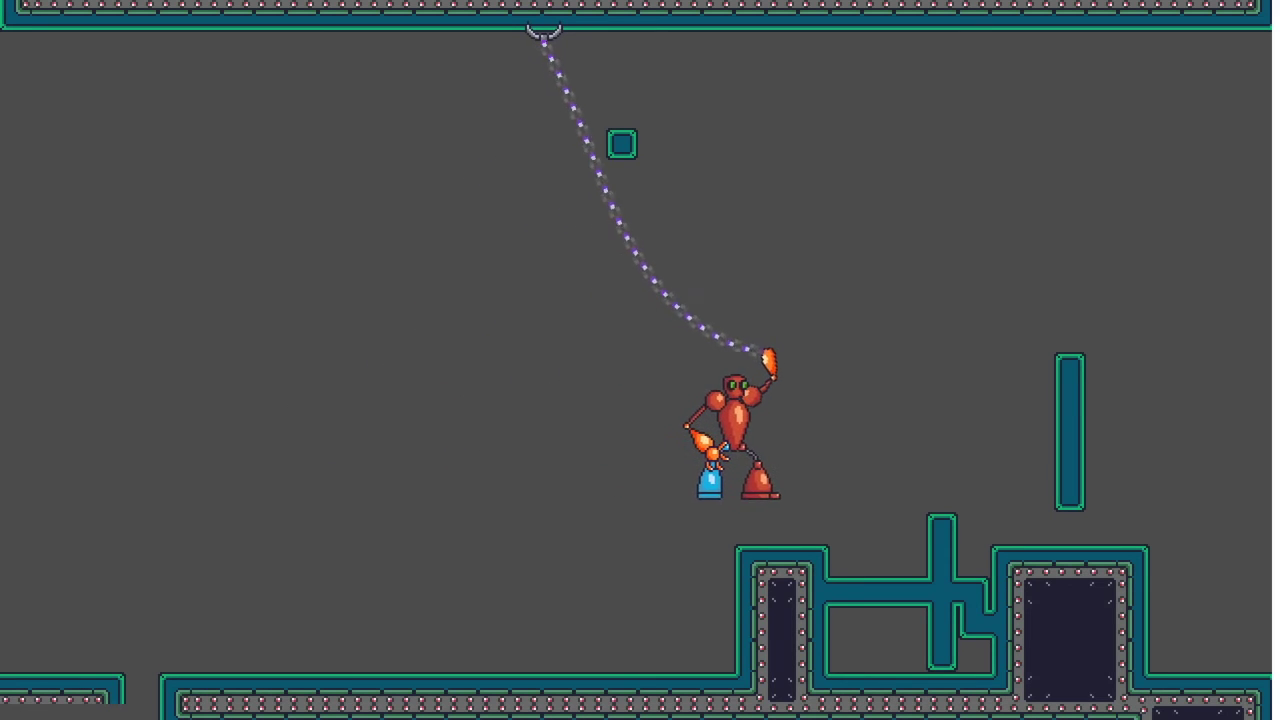
pyautogui.press('Left')
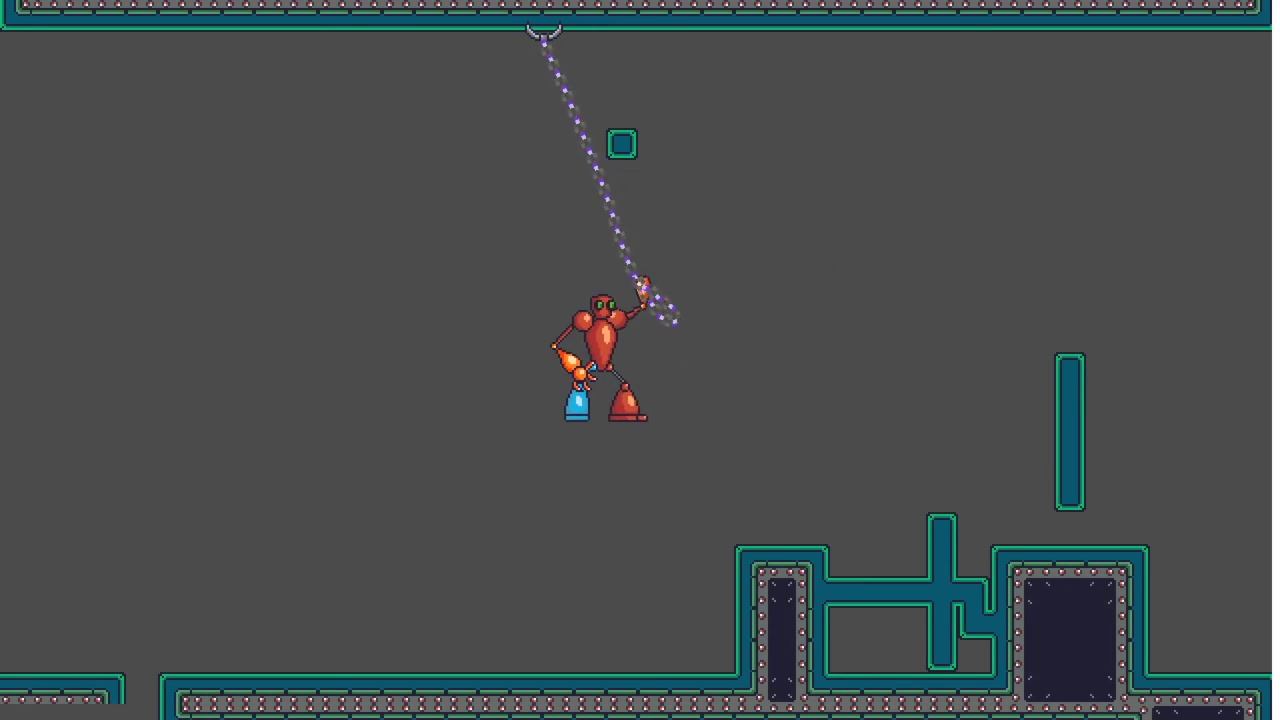
pyautogui.press('Left')
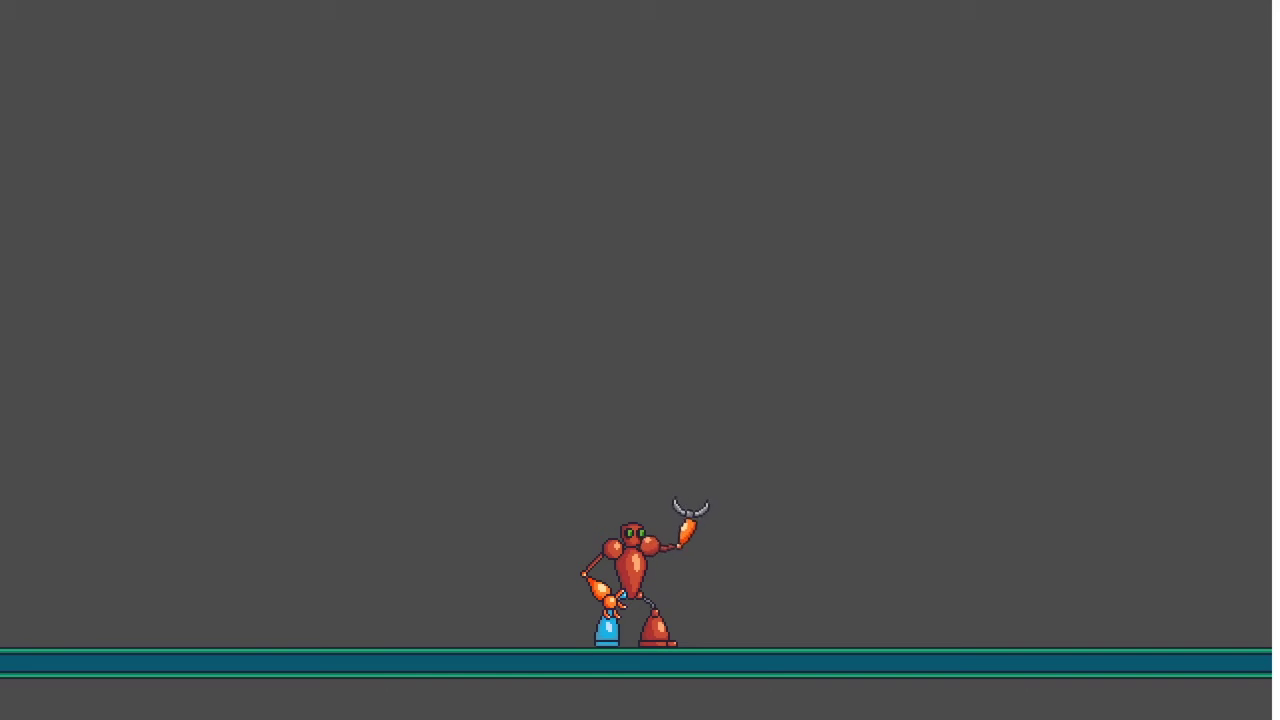
pyautogui.press('space')
pyautogui.press('x')
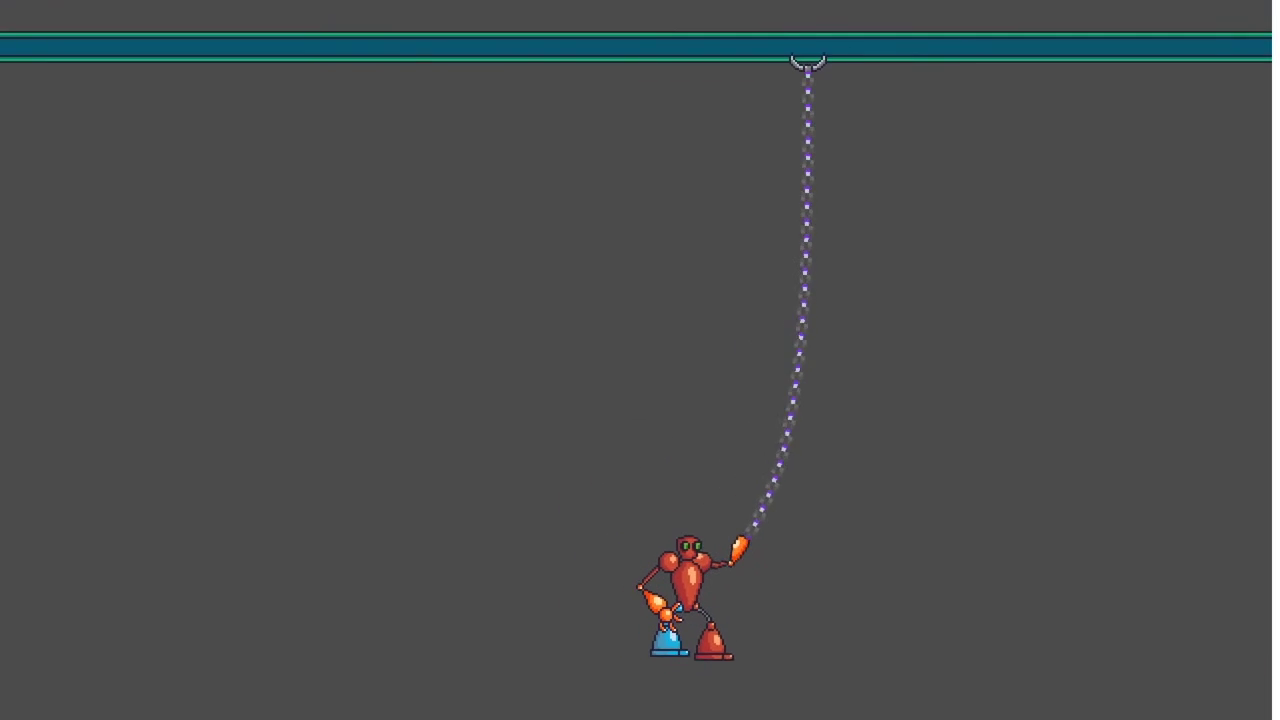
pyautogui.press('x')
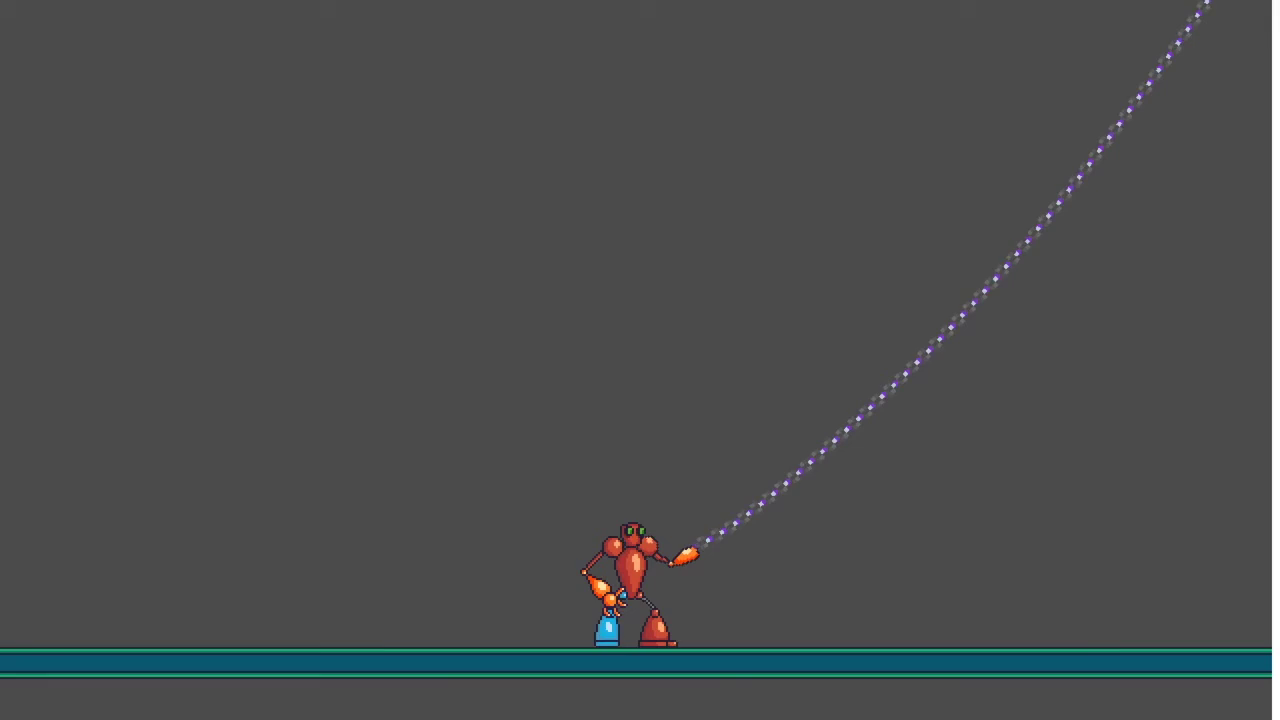
pyautogui.press('Right')
pyautogui.press('Right')
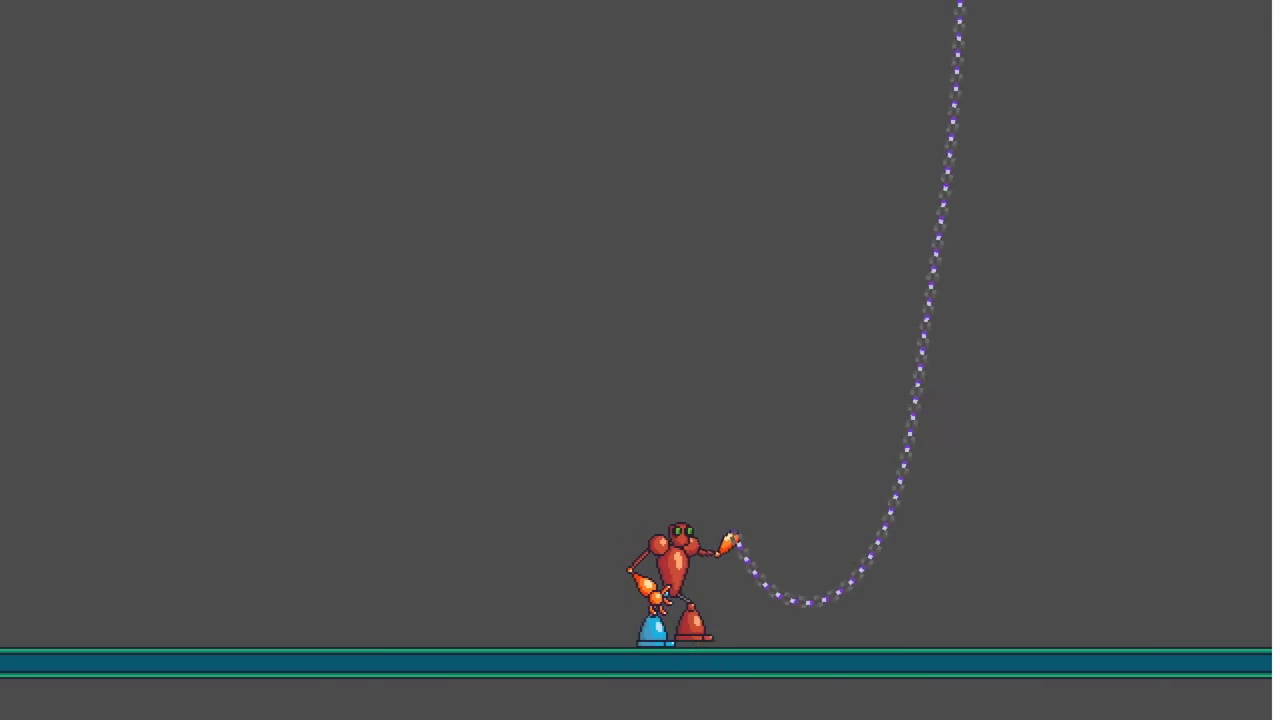
pyautogui.press('Right')
pyautogui.press('Left')
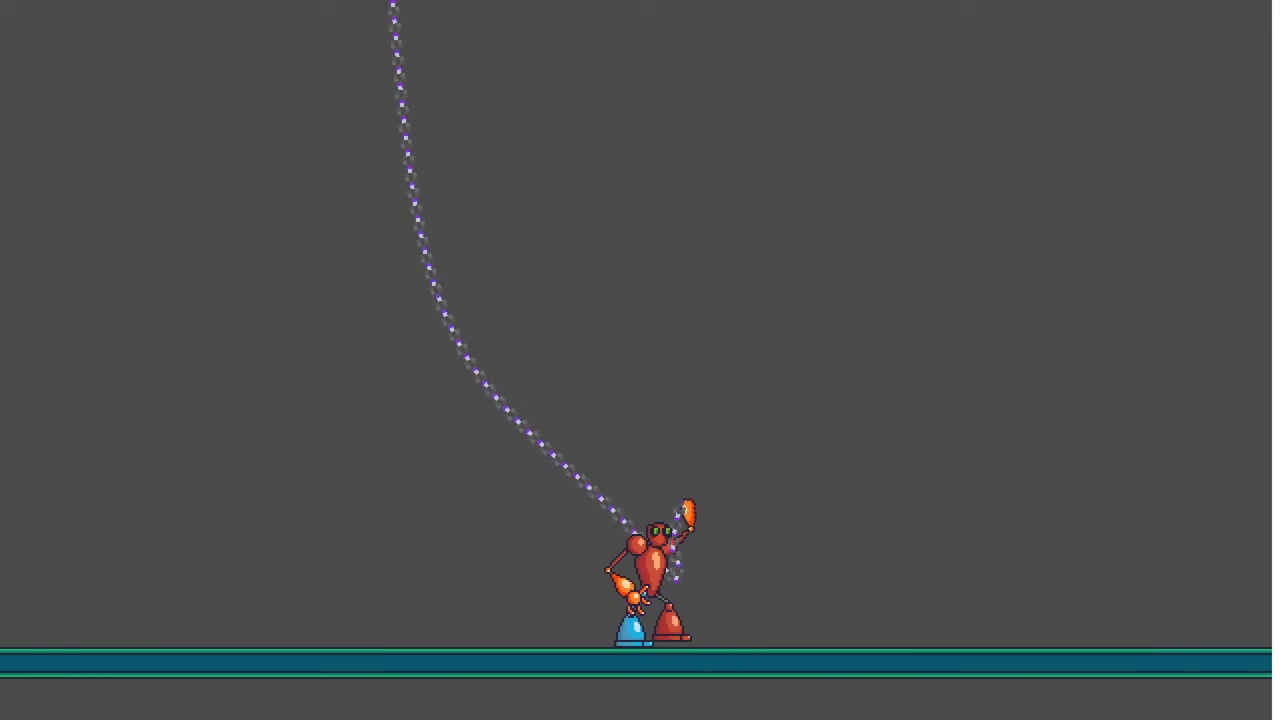